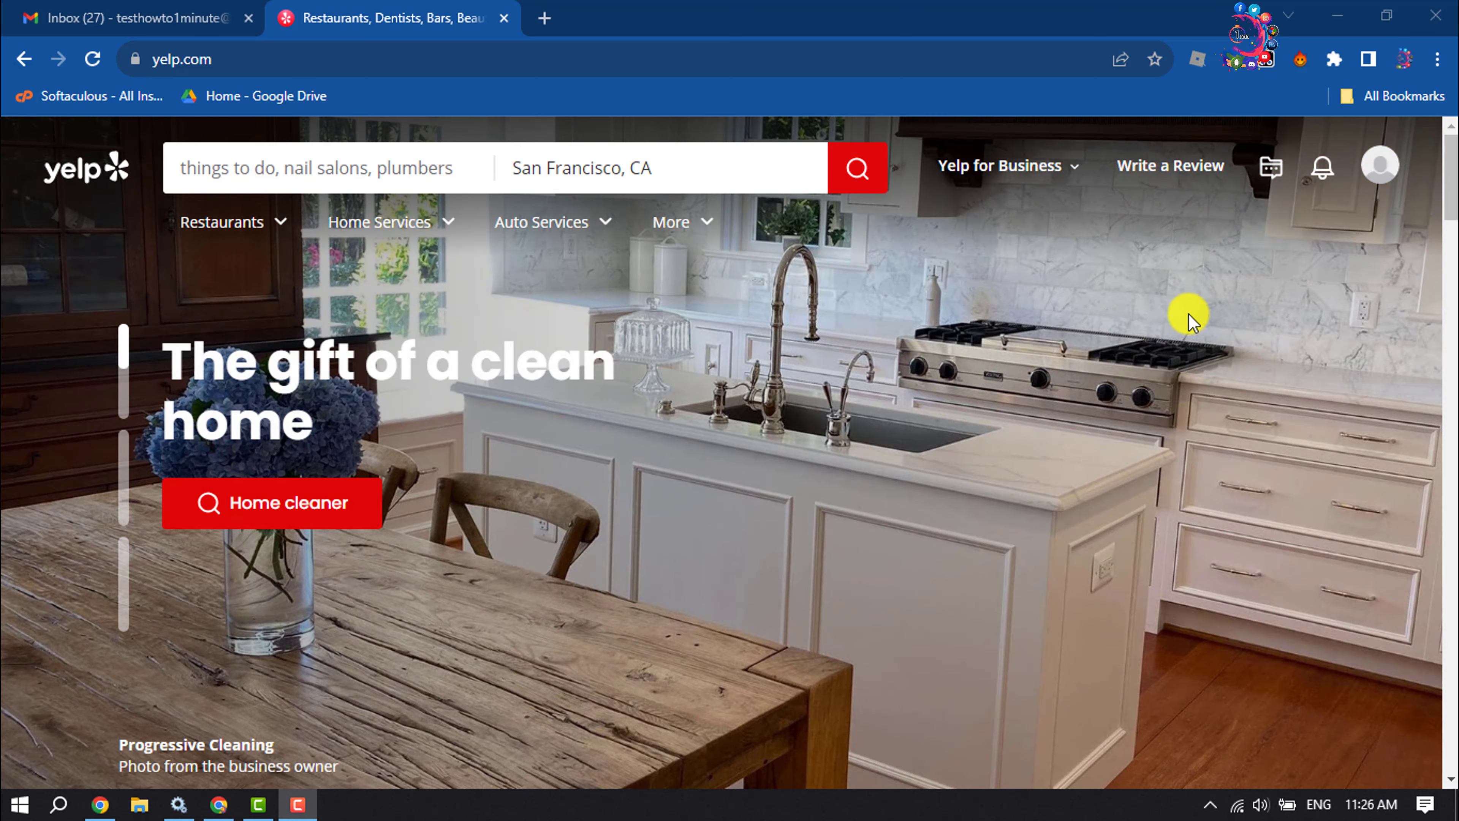
- Choose Add a Business from the Yelp for Business menu in the header
click(1074, 175)
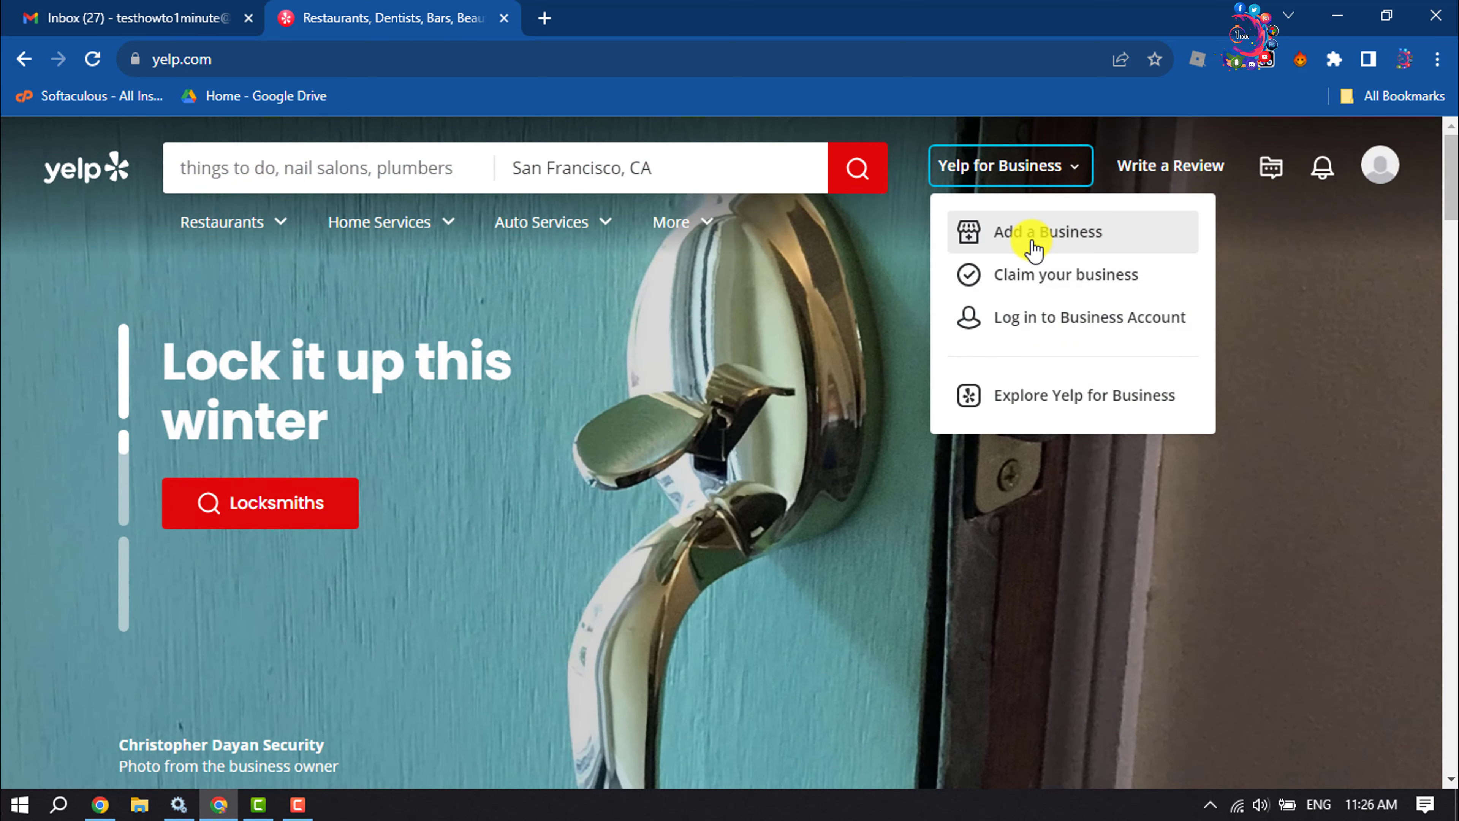
click(1034, 247)
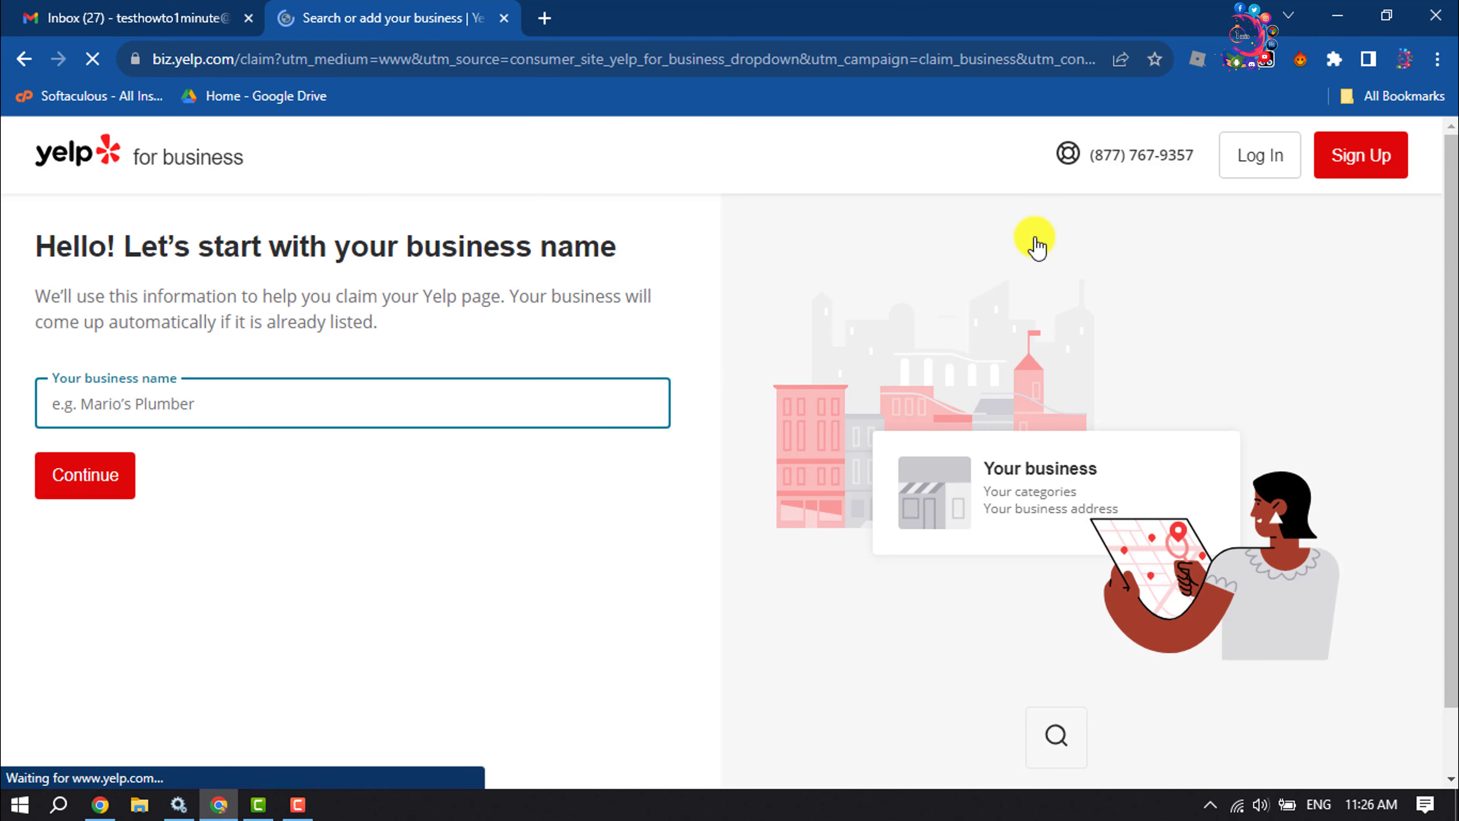
- Enter 'Online Shopping' as the business name and add it as a new listing
click(148, 415)
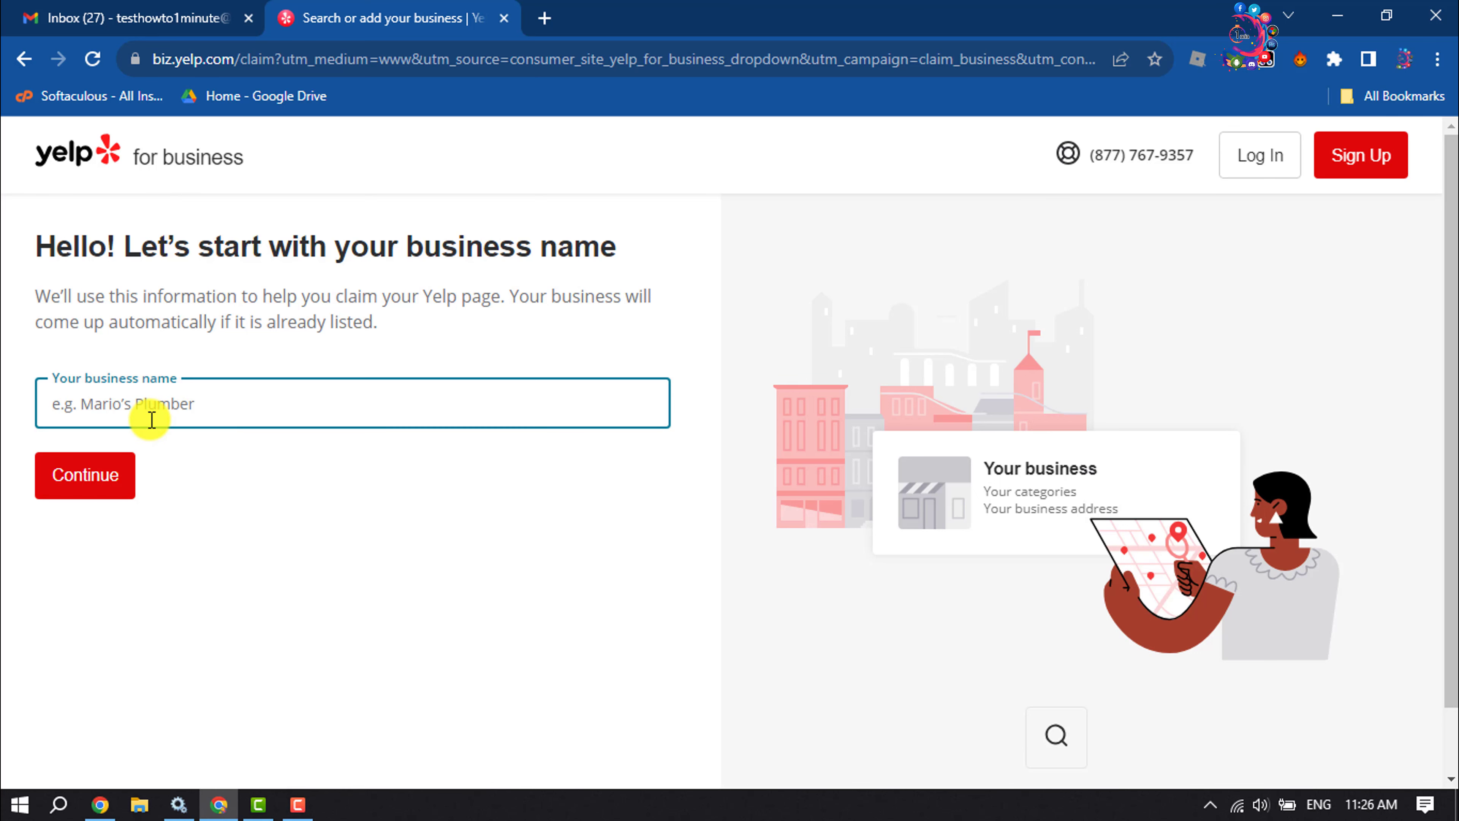
text(Online )
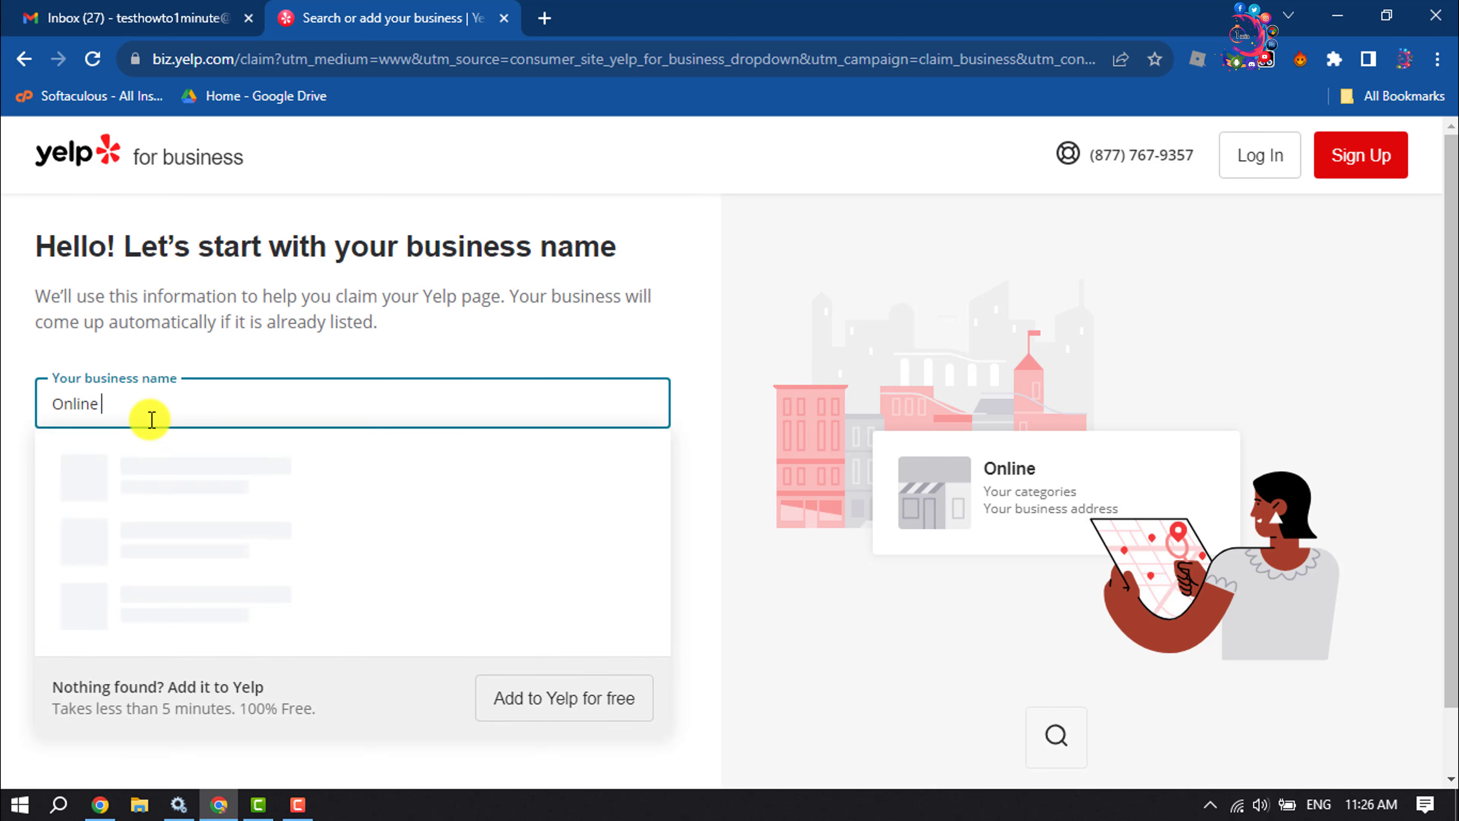
text(Shopping)
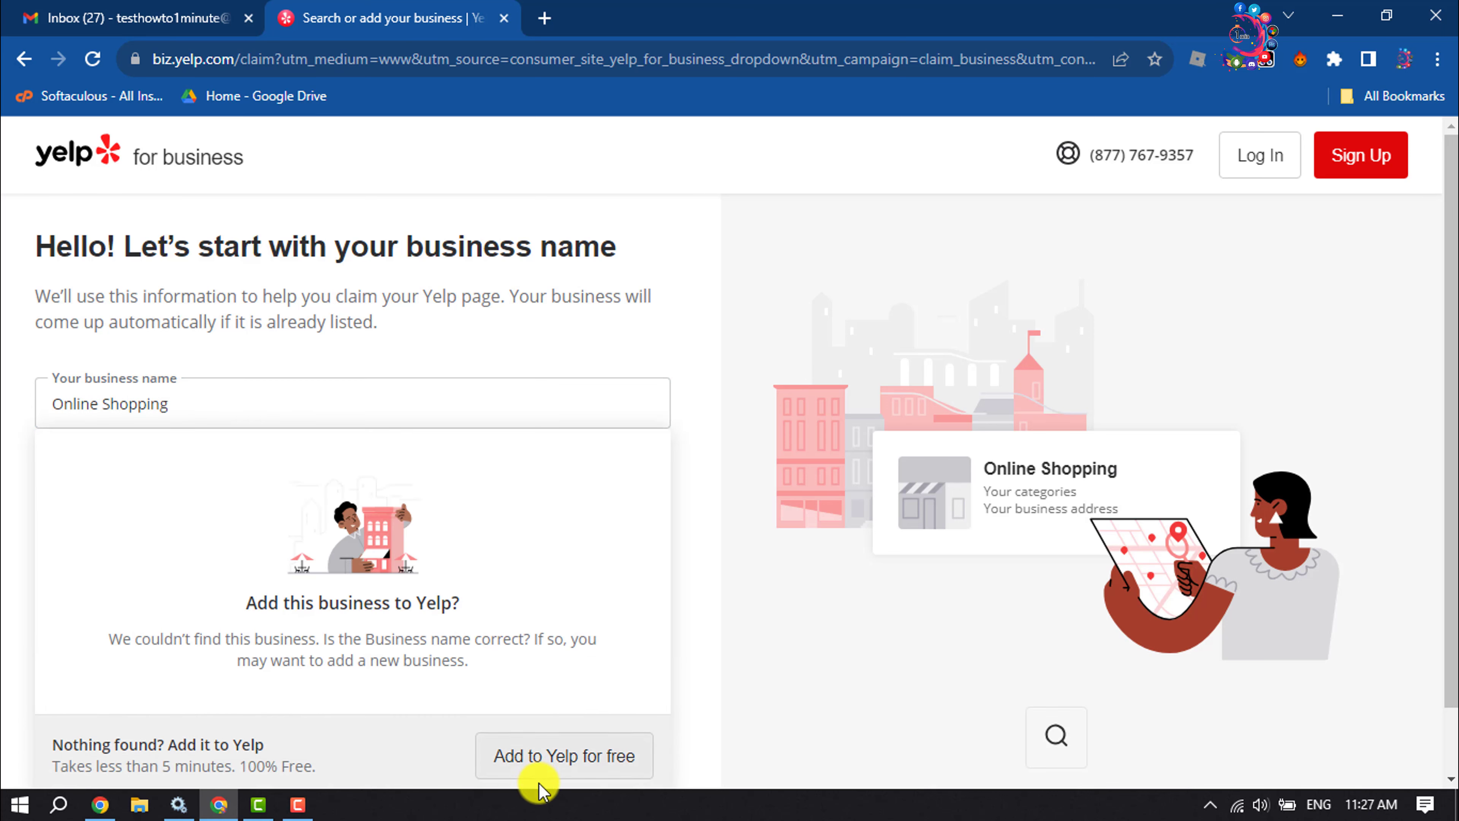
click(553, 770)
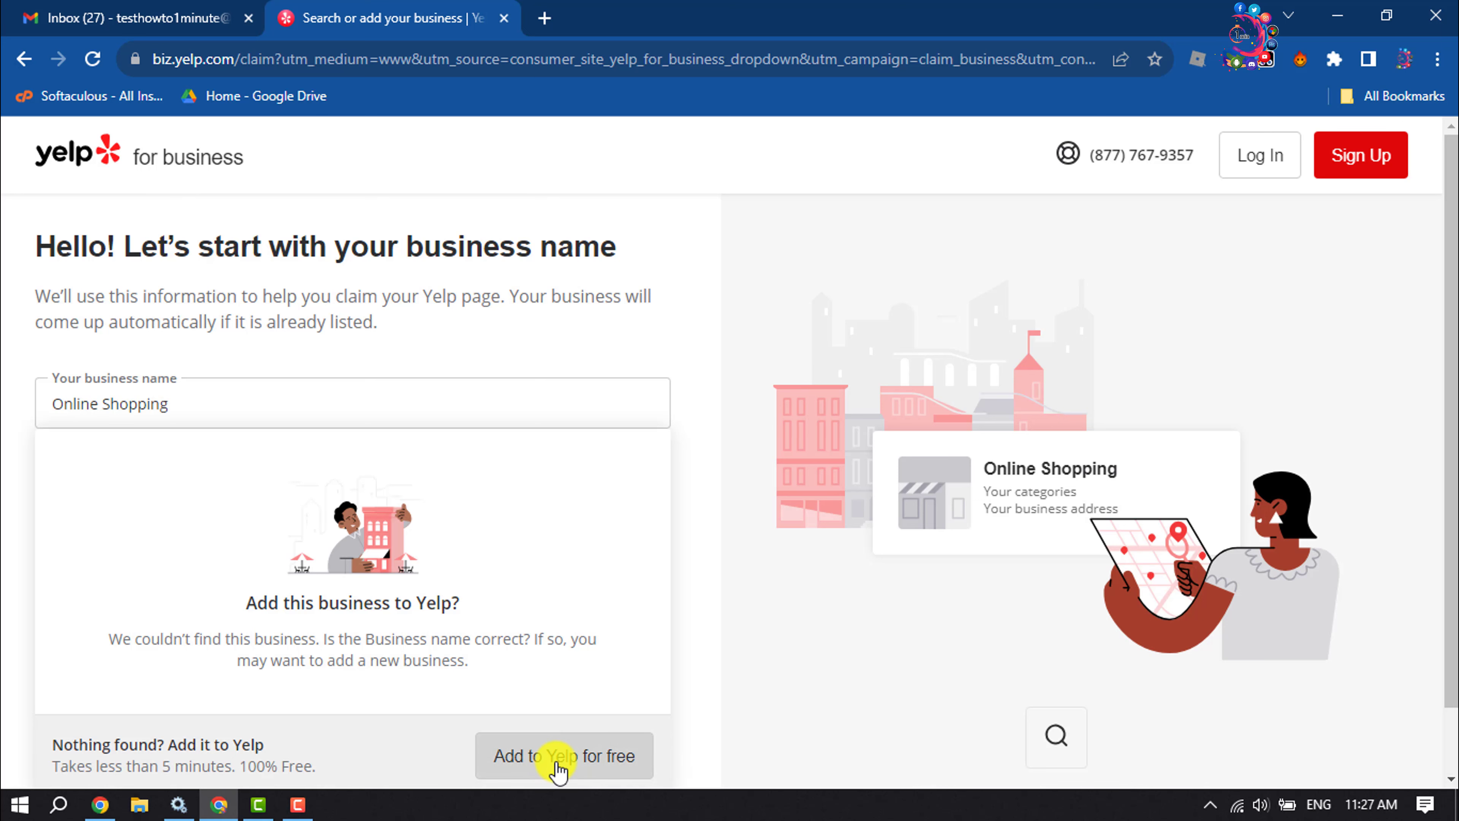
click(557, 769)
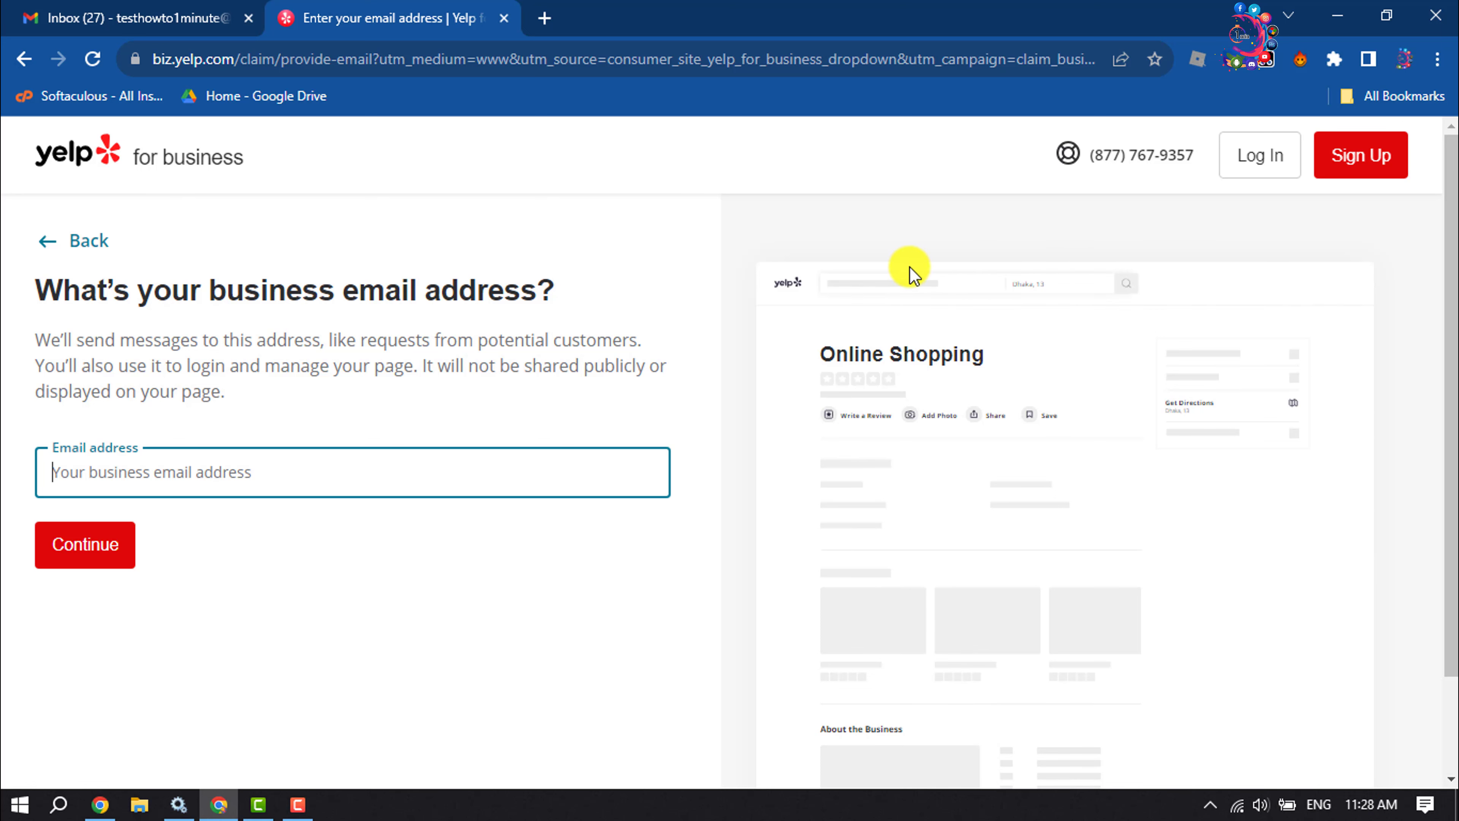
- Enter the business e-mail address and continue to the phone step
click(202, 478)
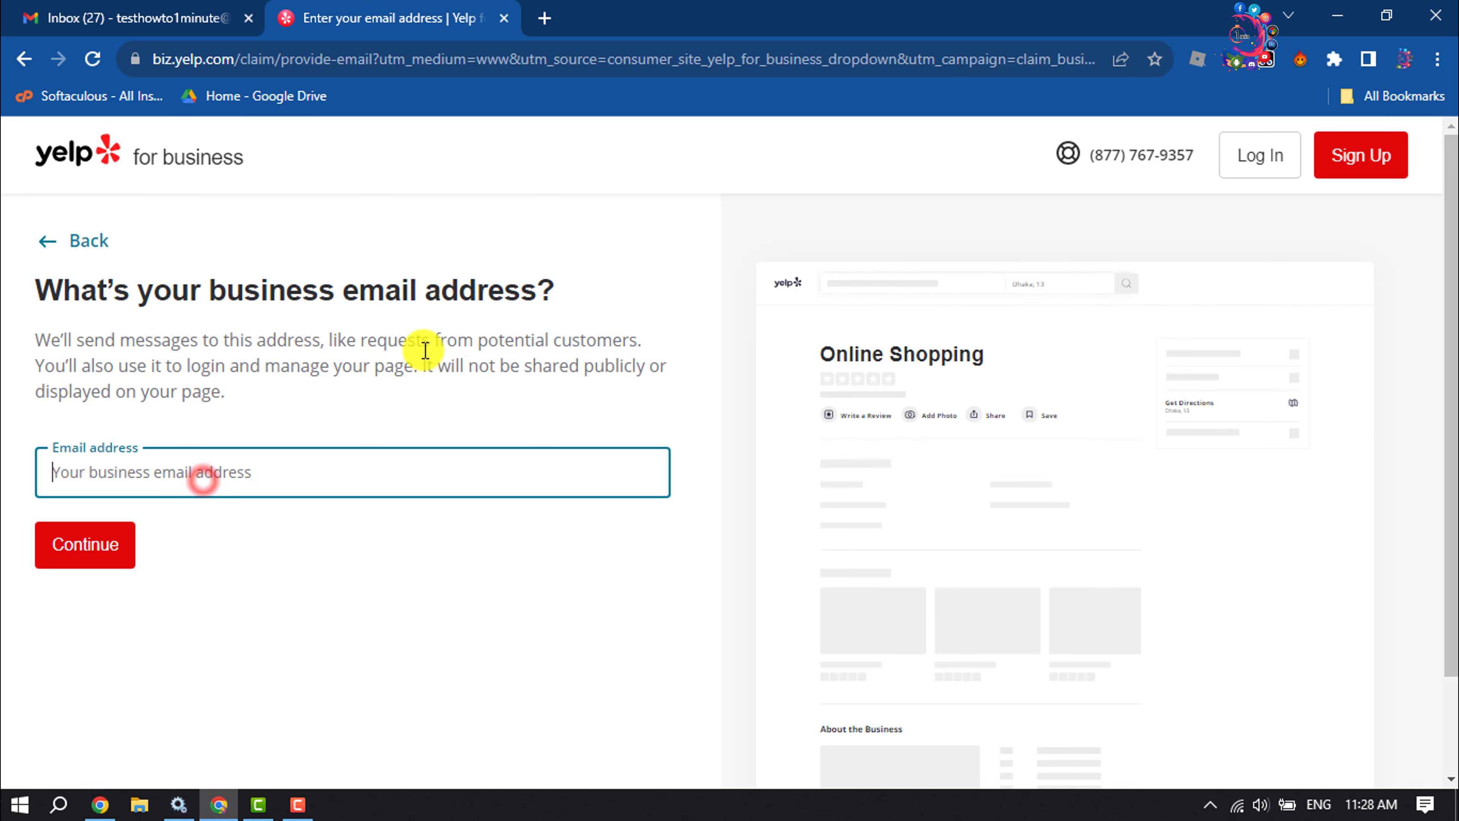
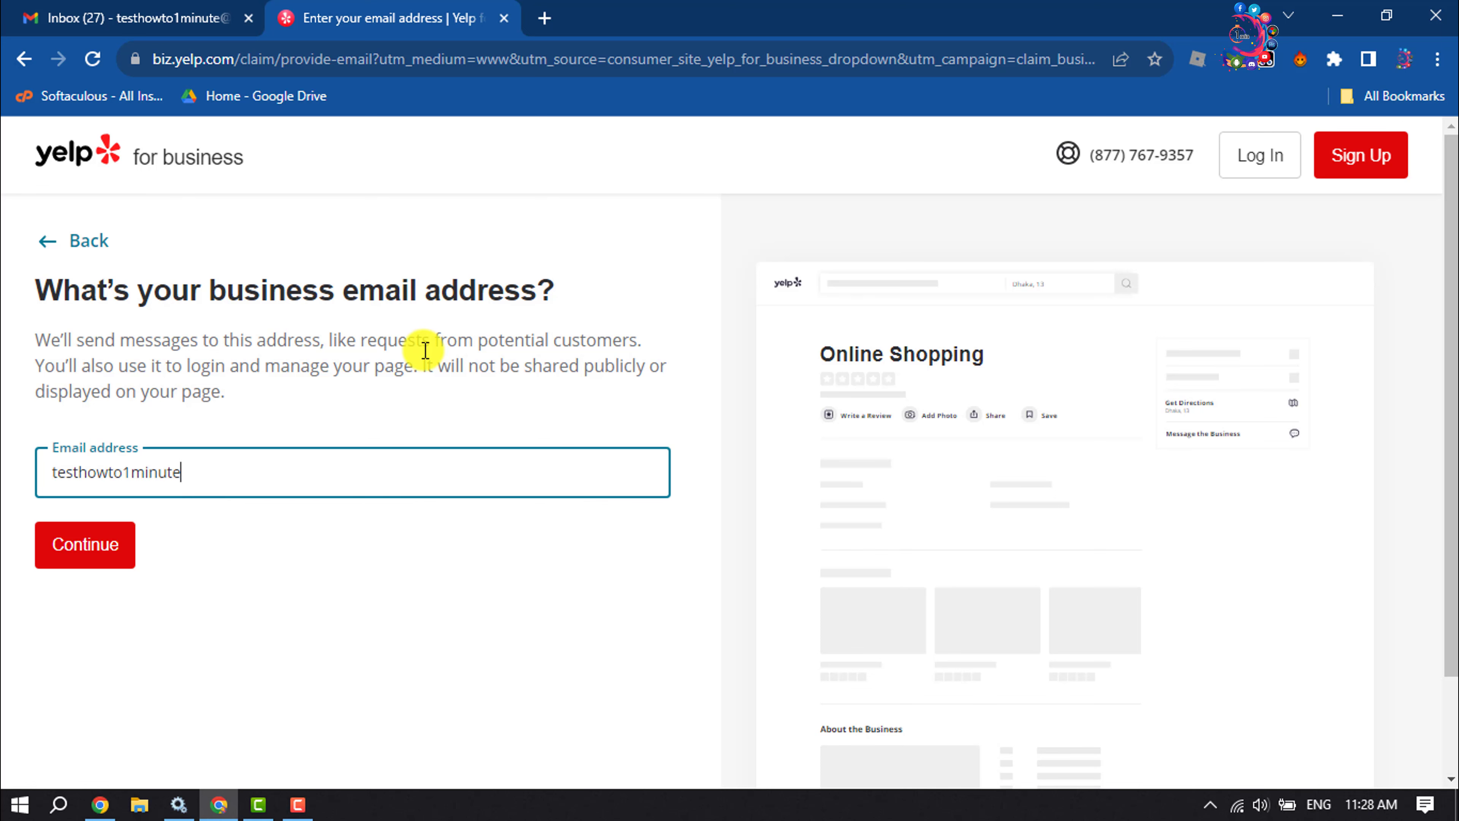
click(82, 554)
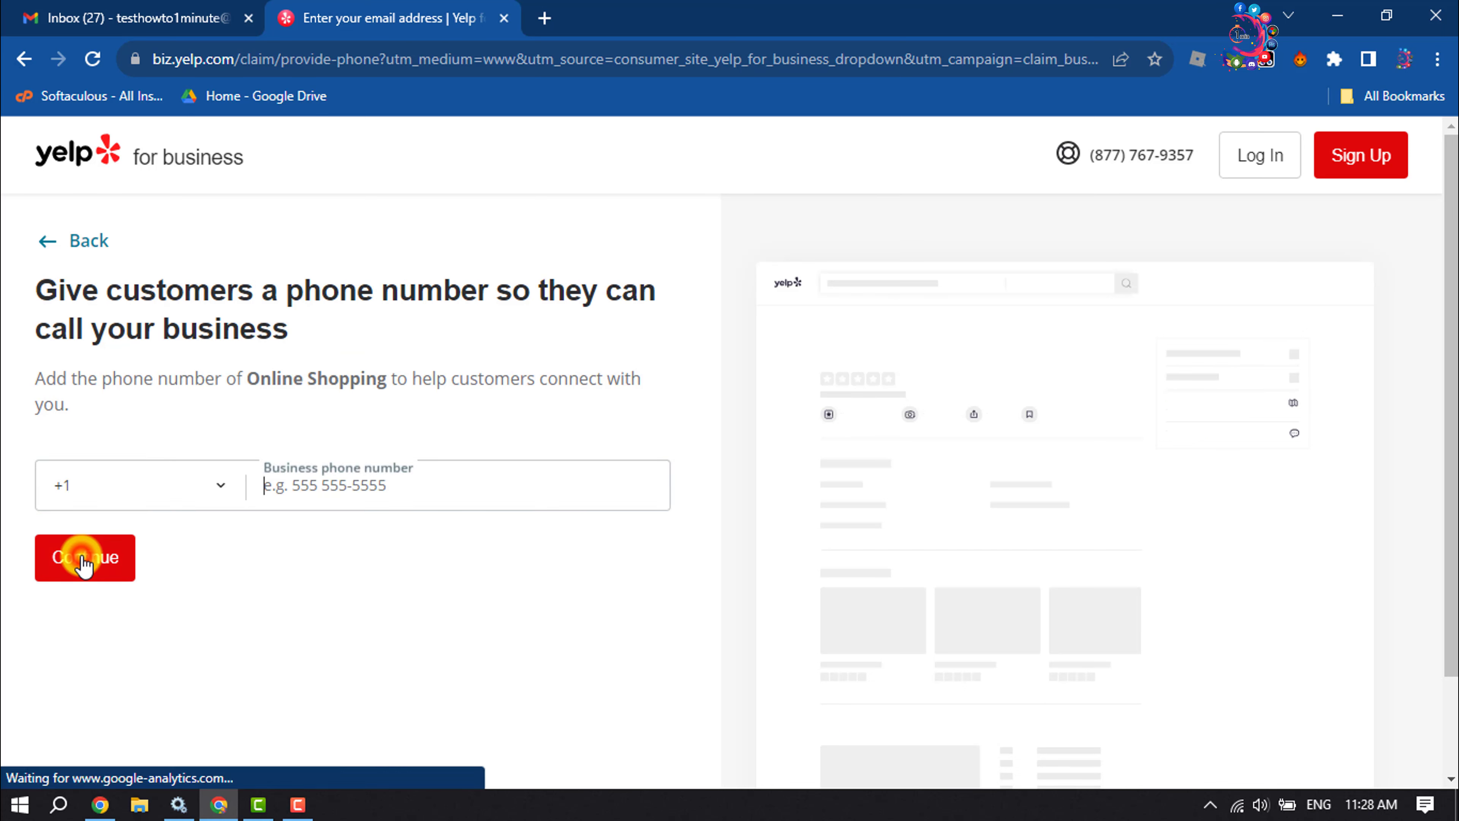
- Keep the +1 country code and submit the business phone number
scroll(82, 561, down, 2)
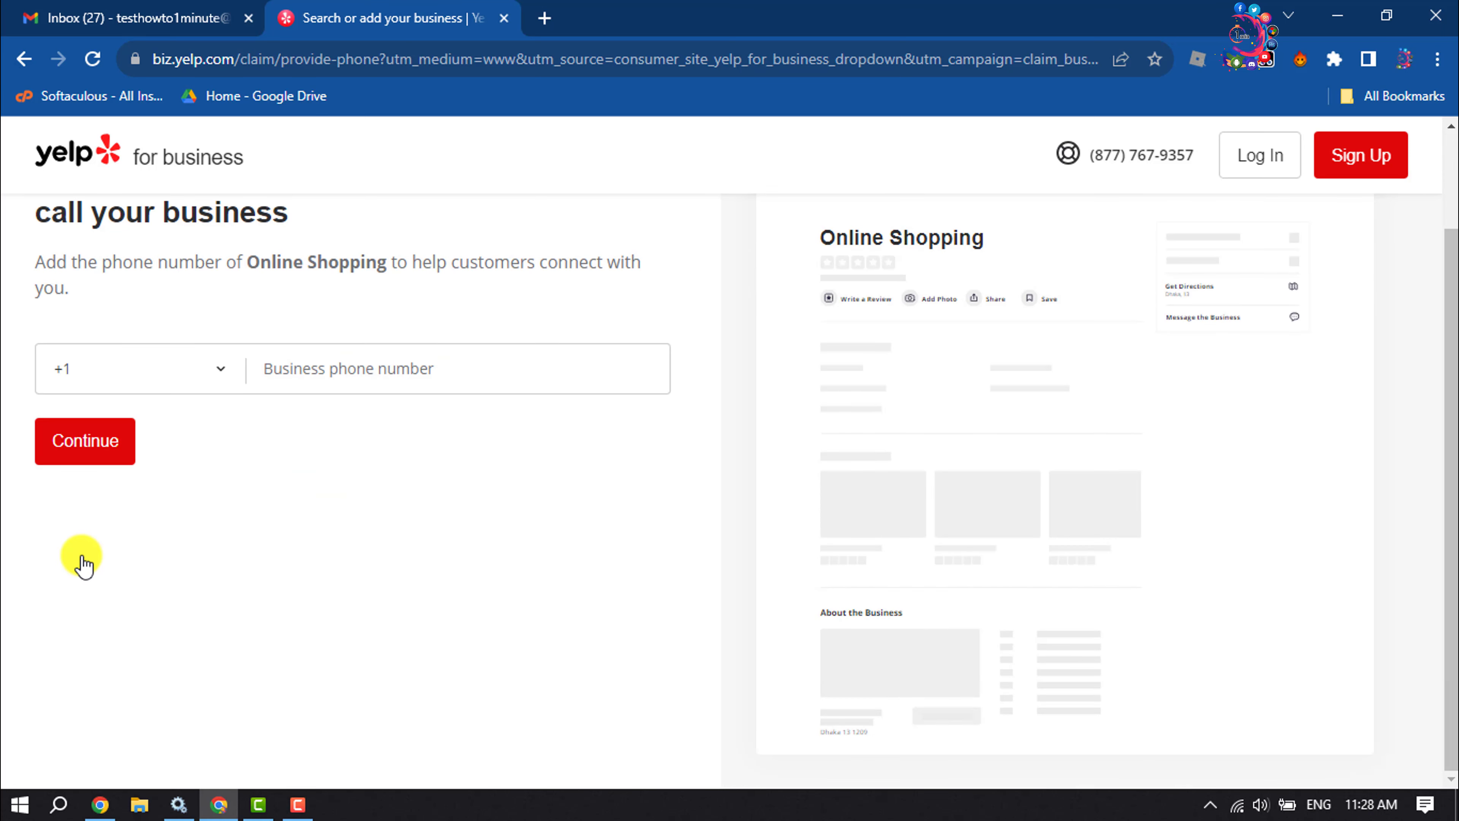
click(186, 375)
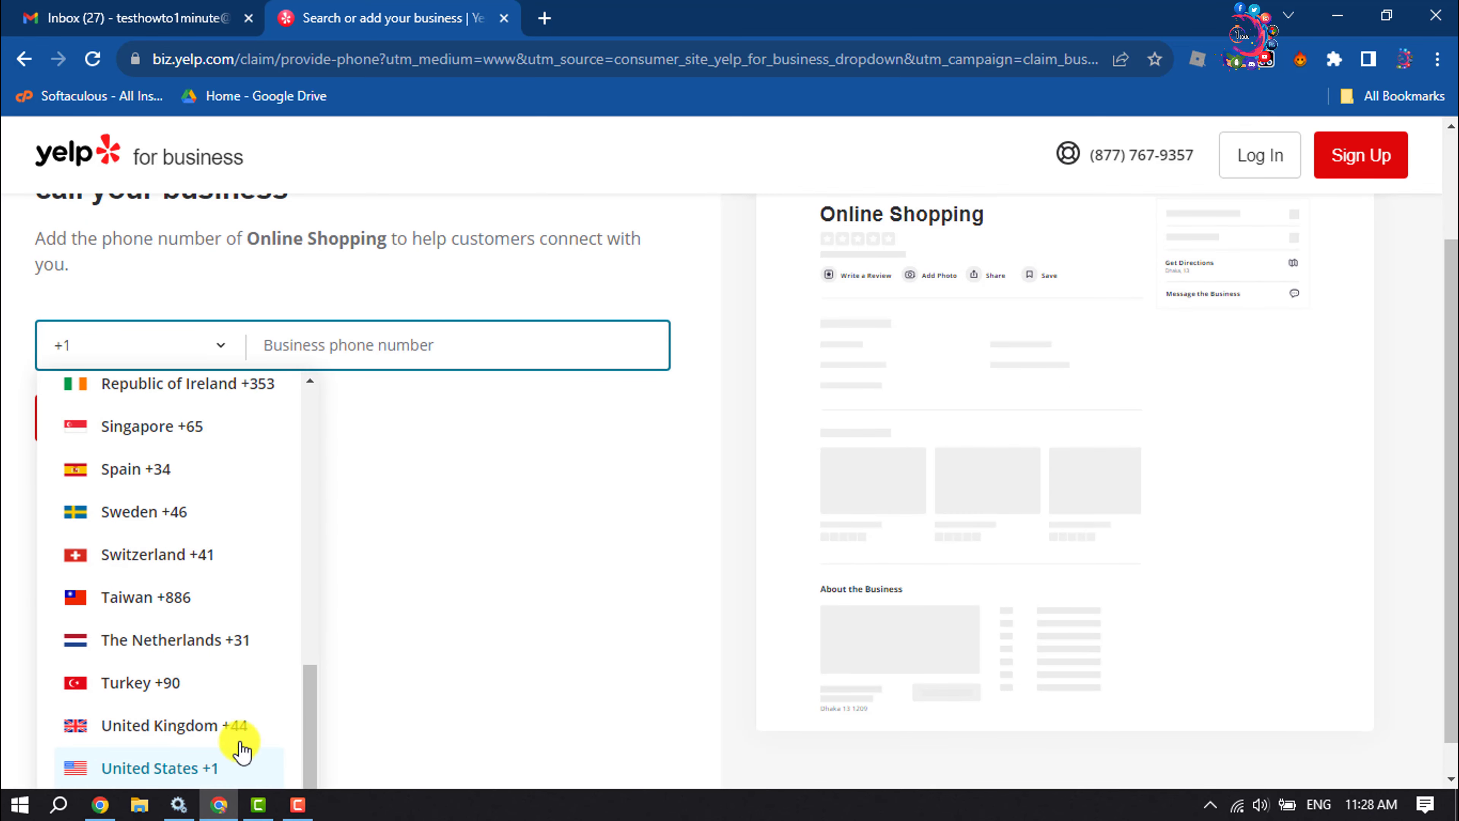
click(405, 618)
click(407, 366)
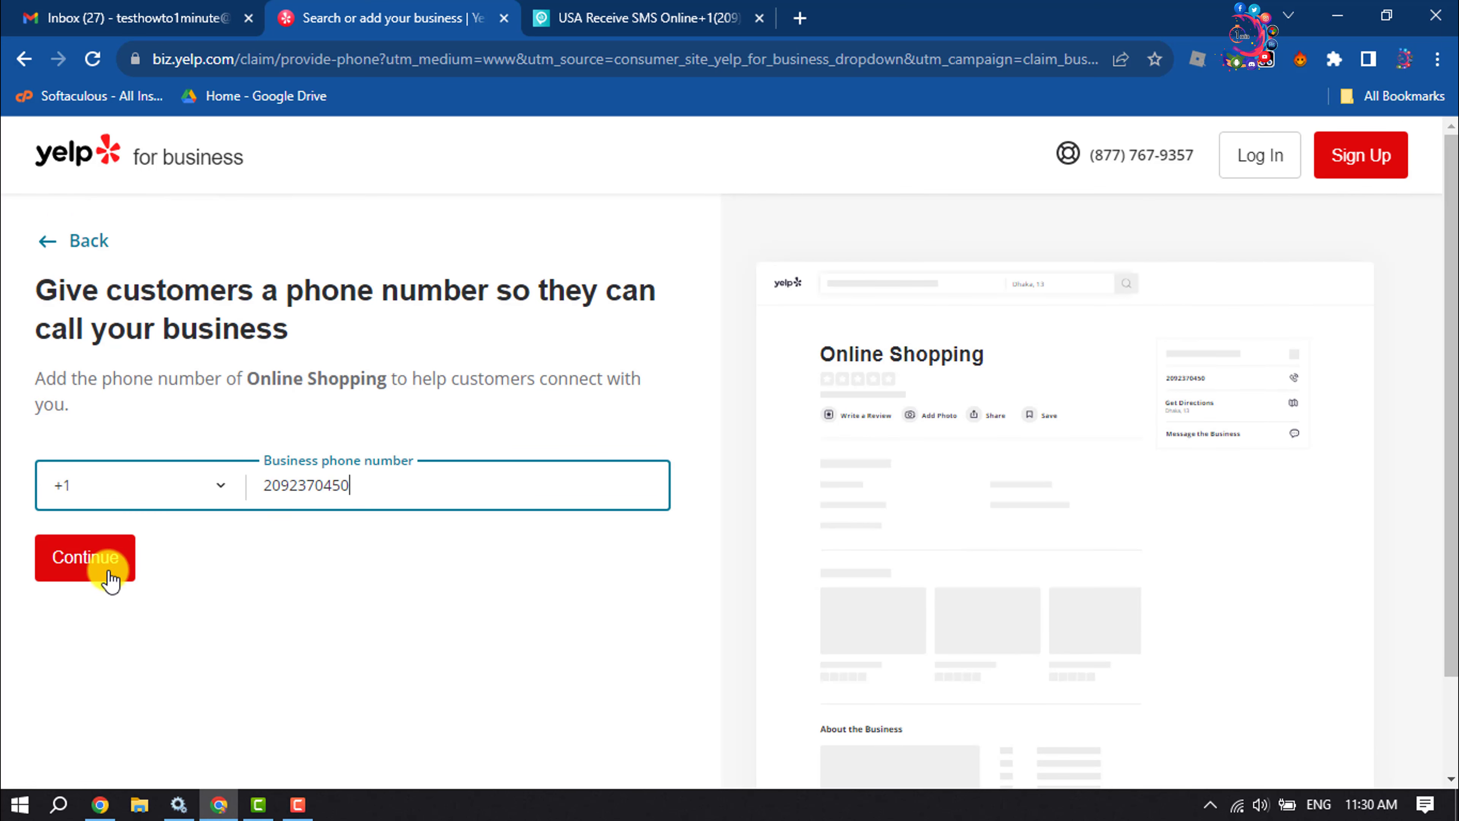
click(109, 579)
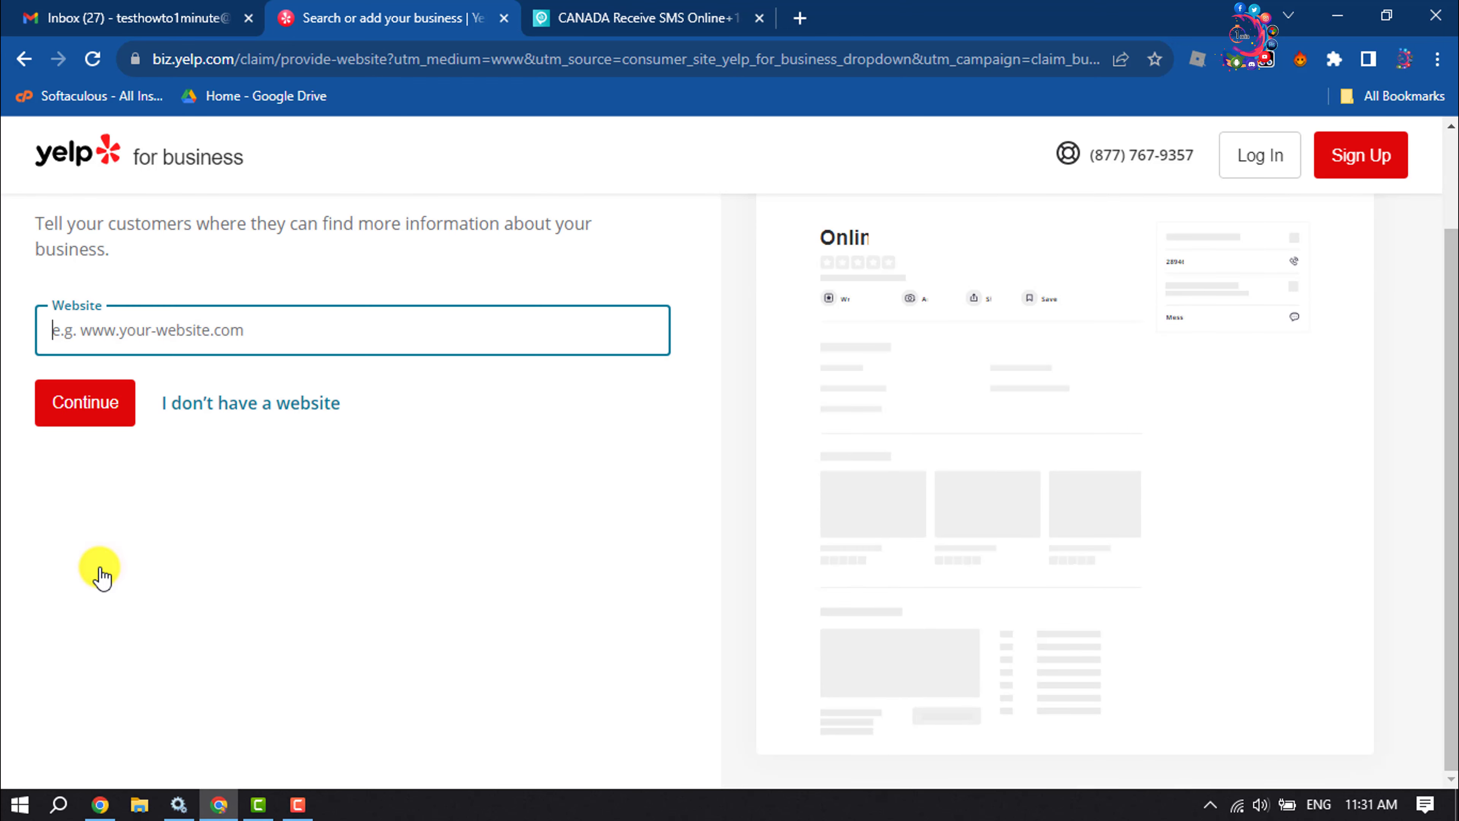
- Skip the business website question, as there is no website
scroll(100, 567, up, 2)
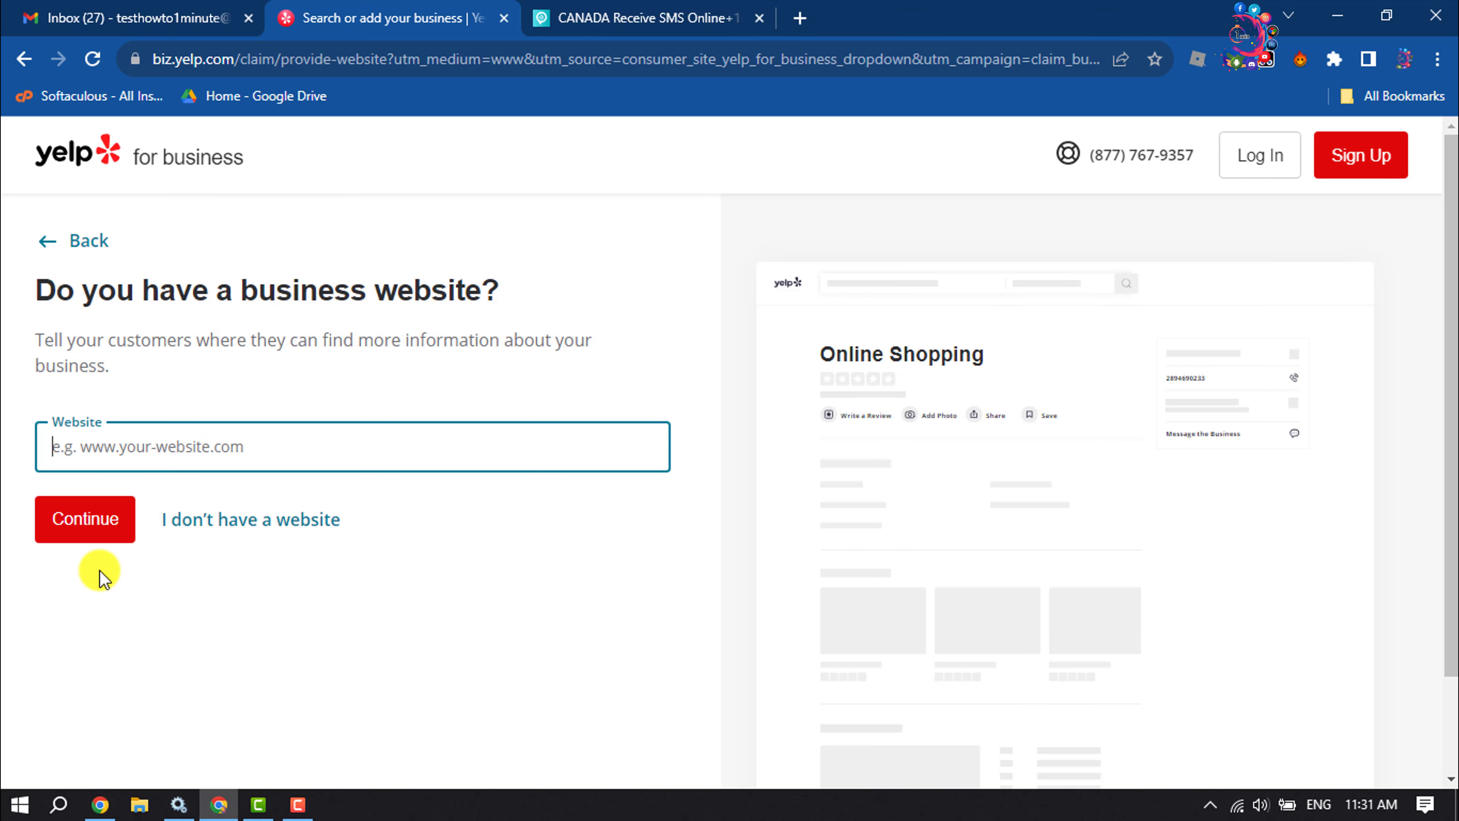
click(165, 448)
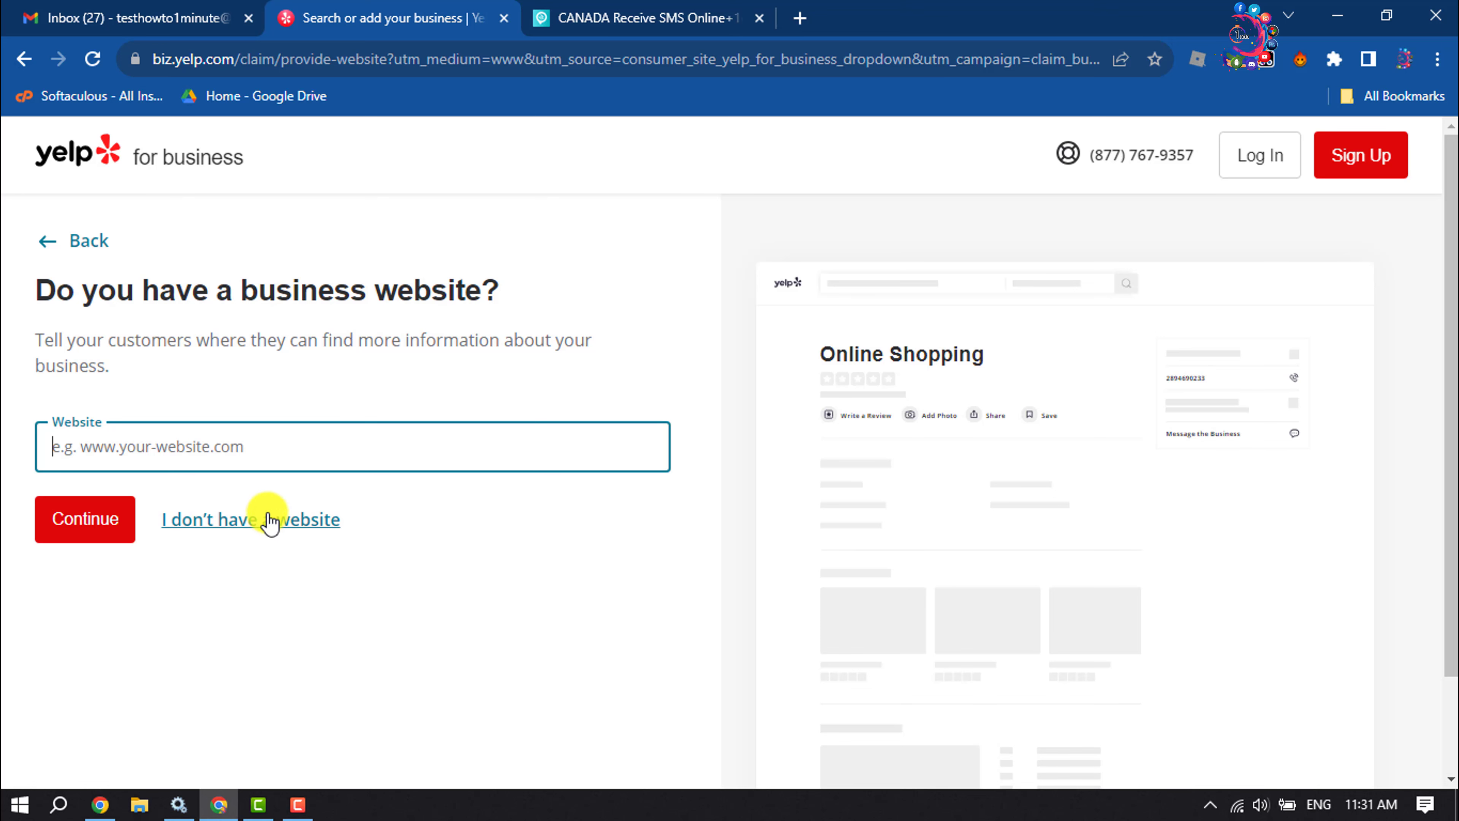
click(287, 532)
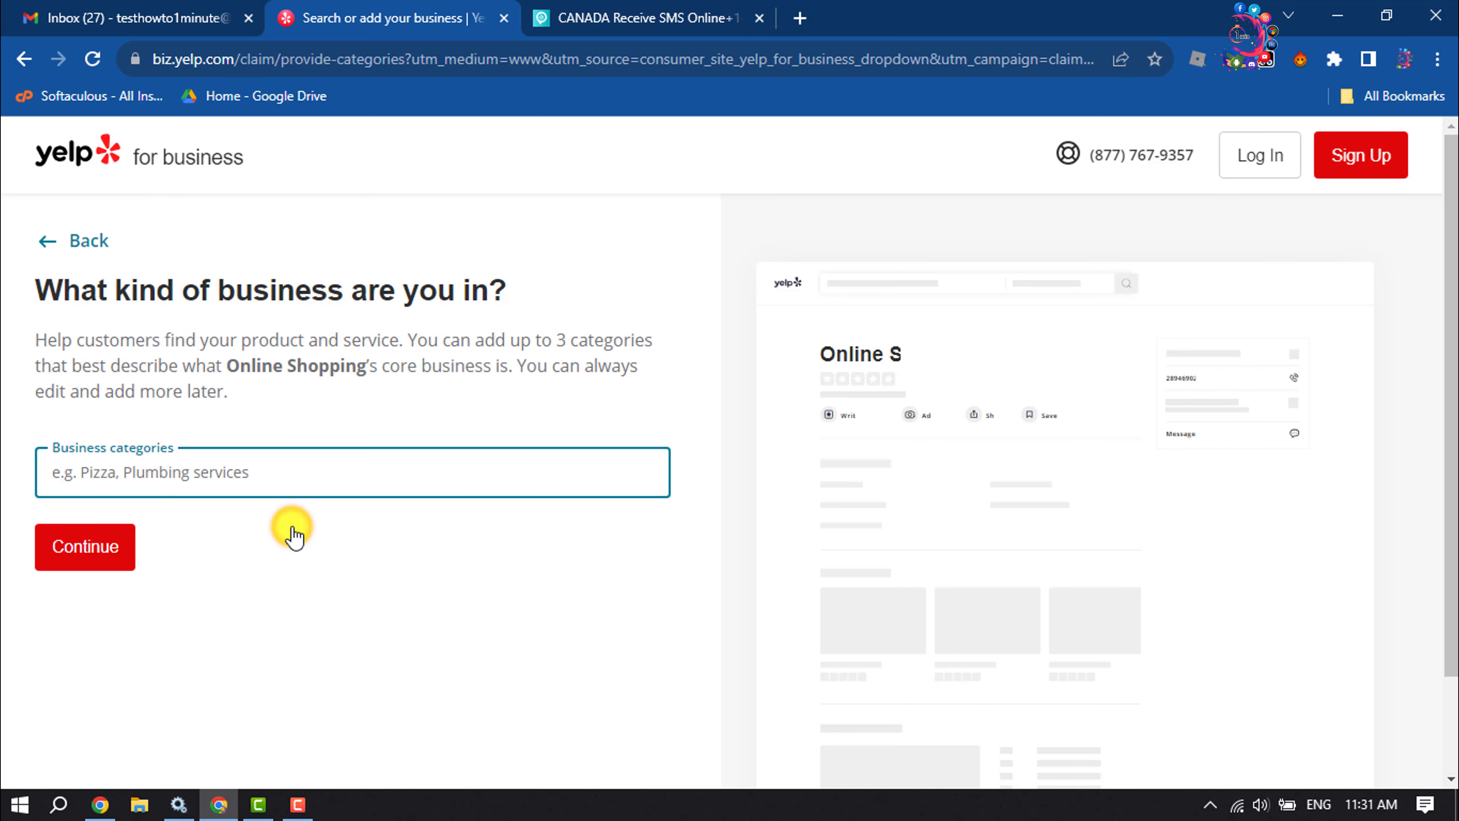
- Set the business category to Shopping › Shopping Passages and continue
click(282, 466)
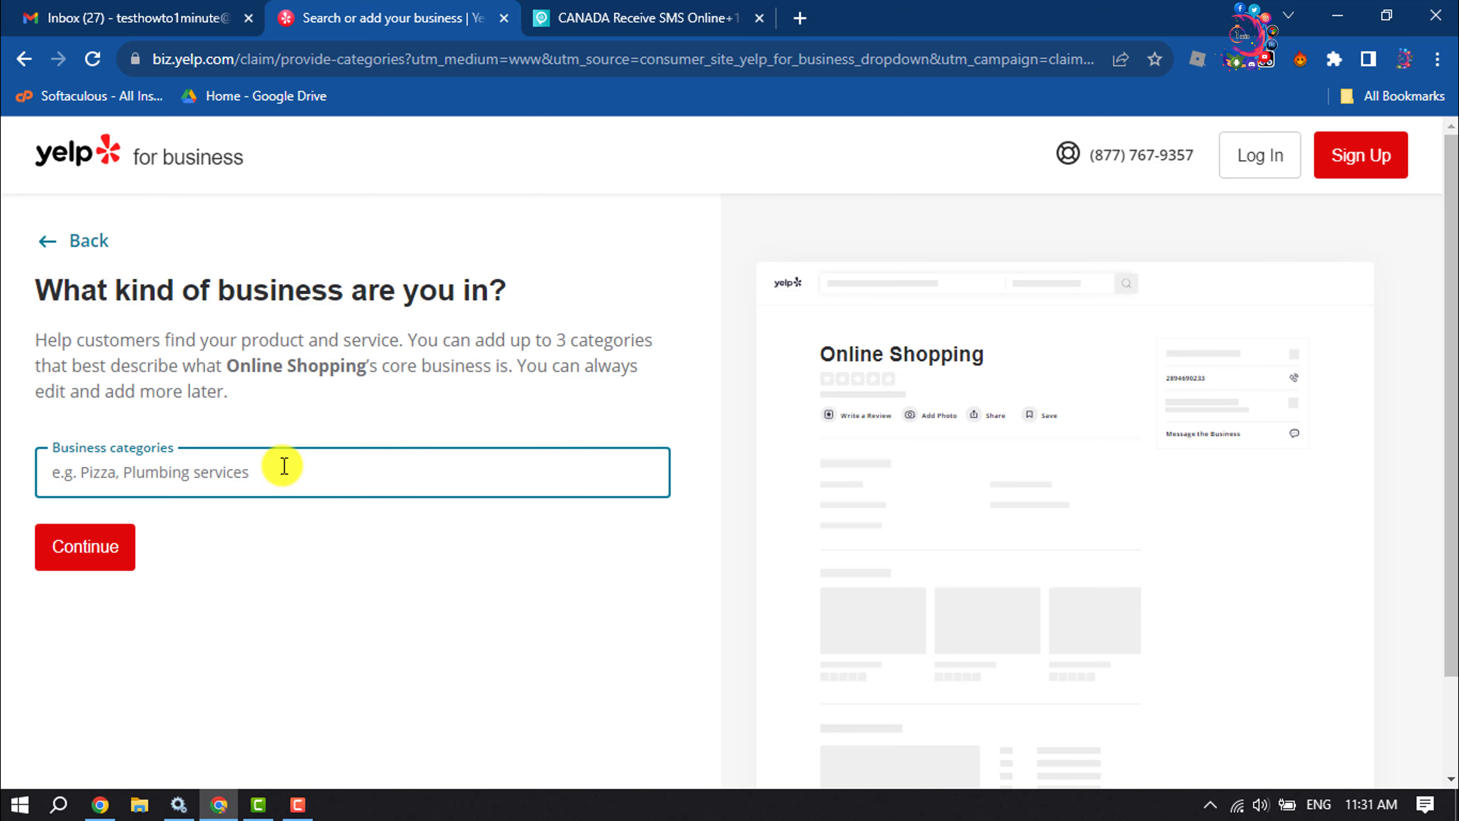
text(o)
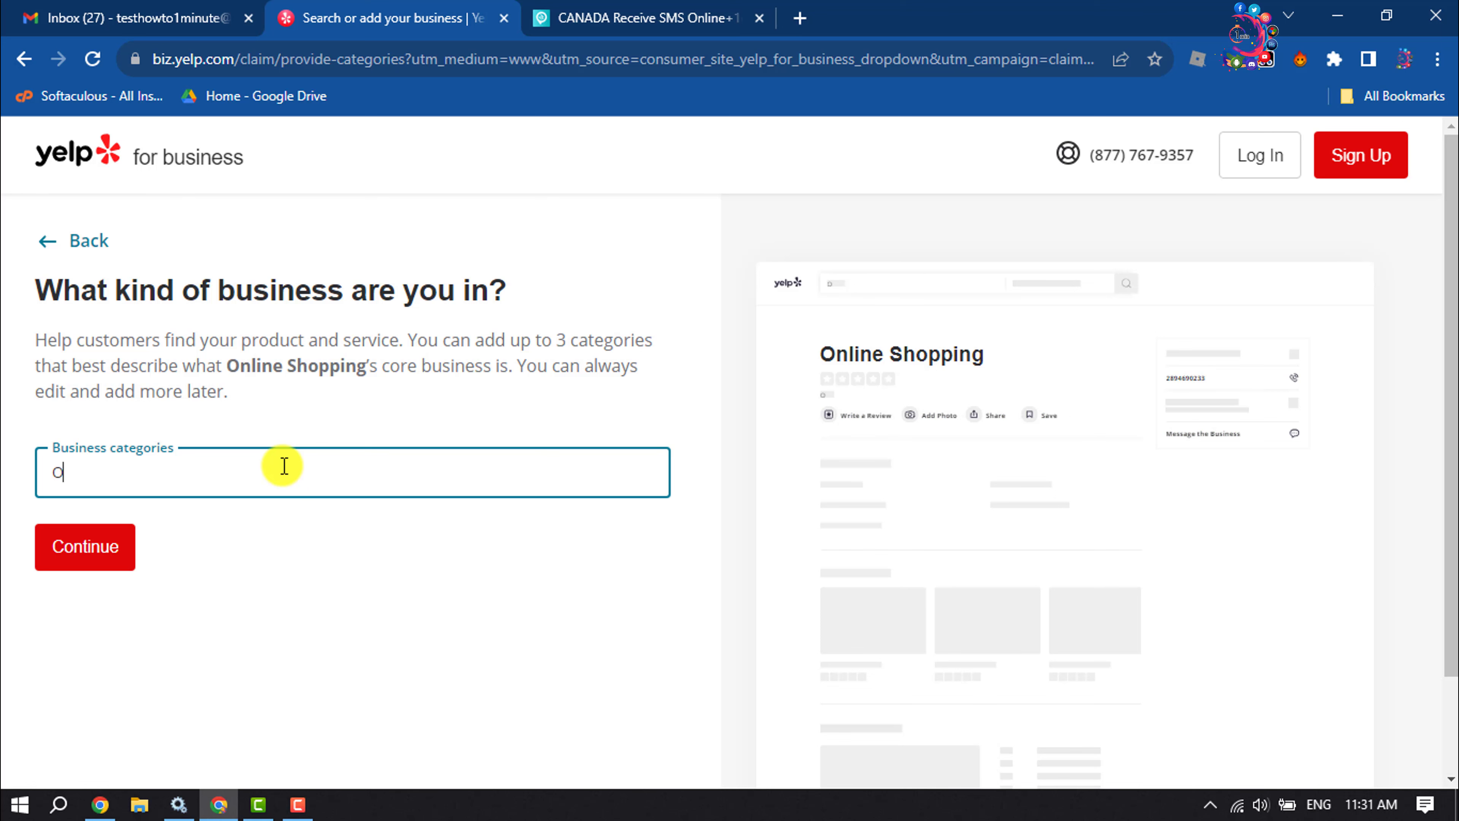
text(nline shopp)
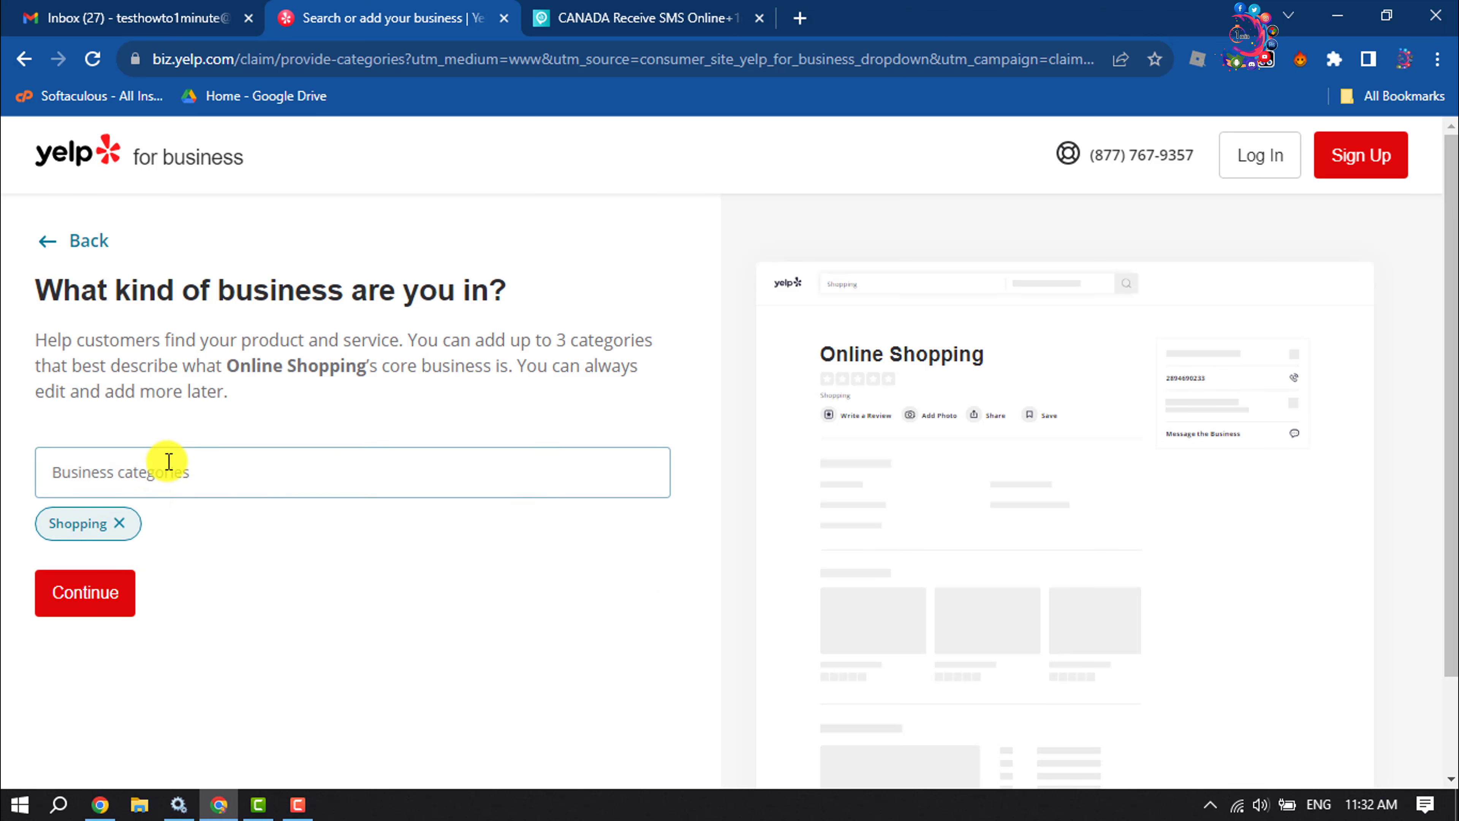
click(152, 472)
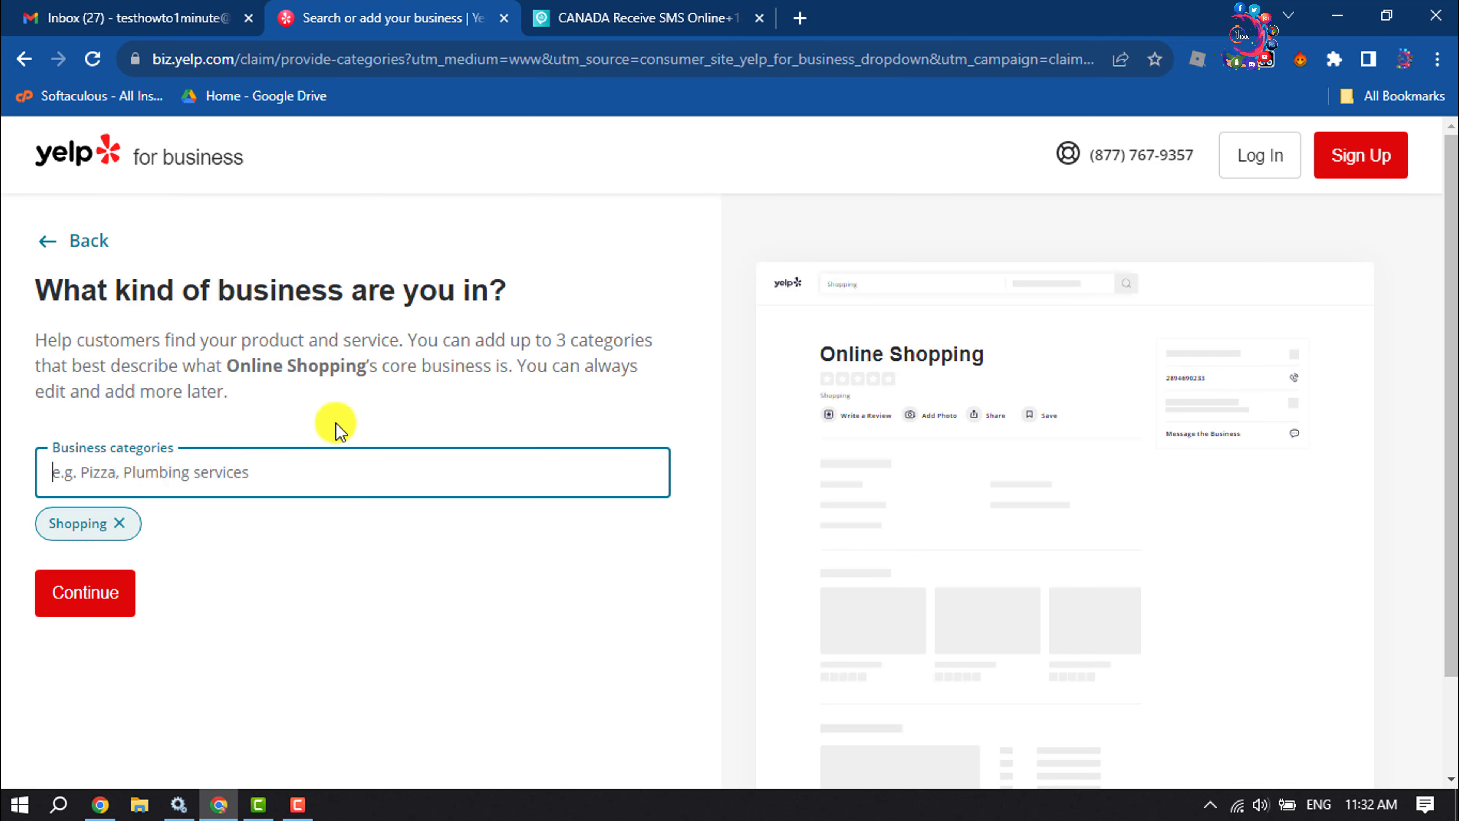
text(sh)
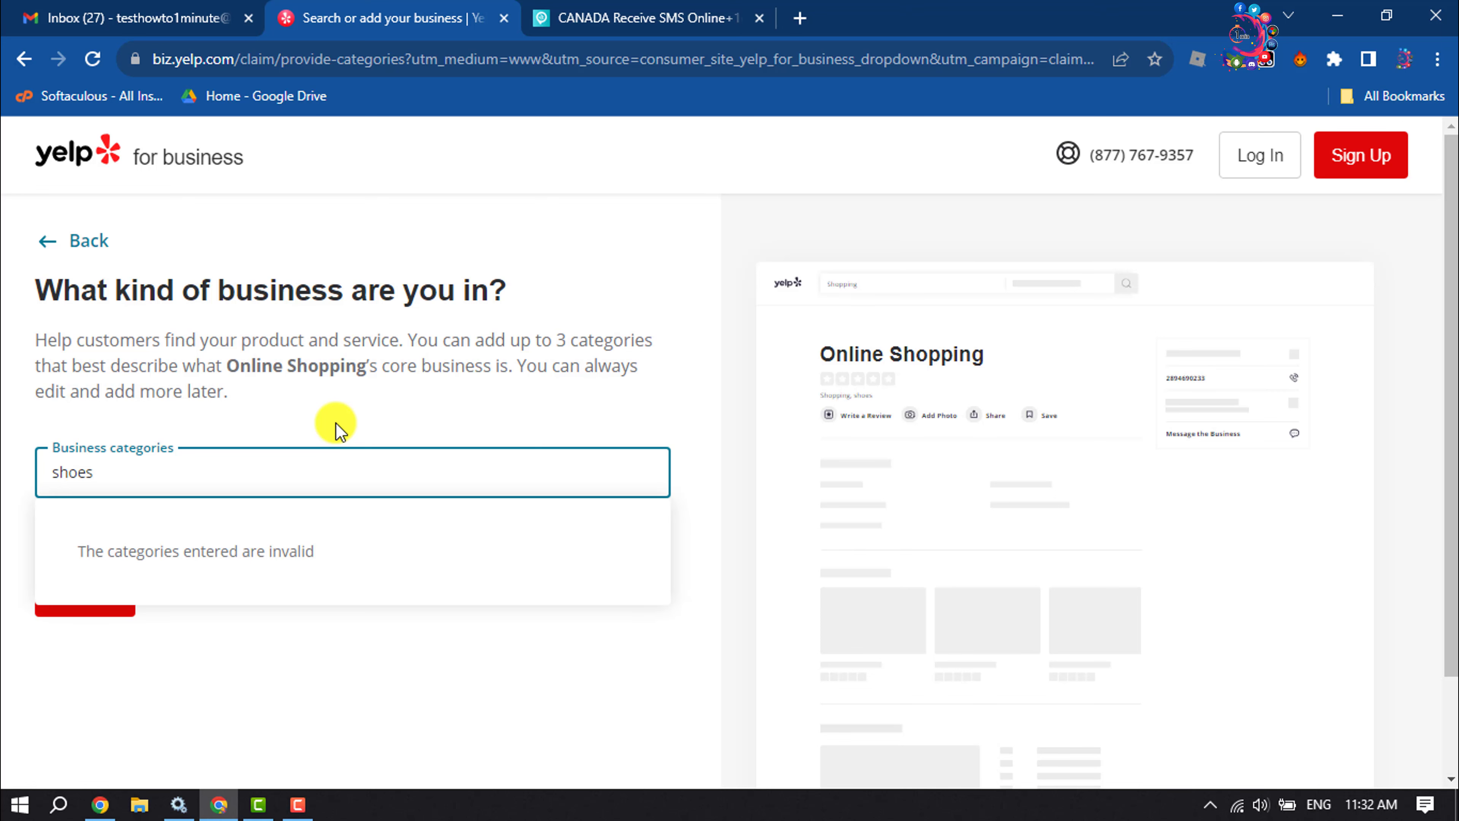
text(oes)
key(BackSpace)
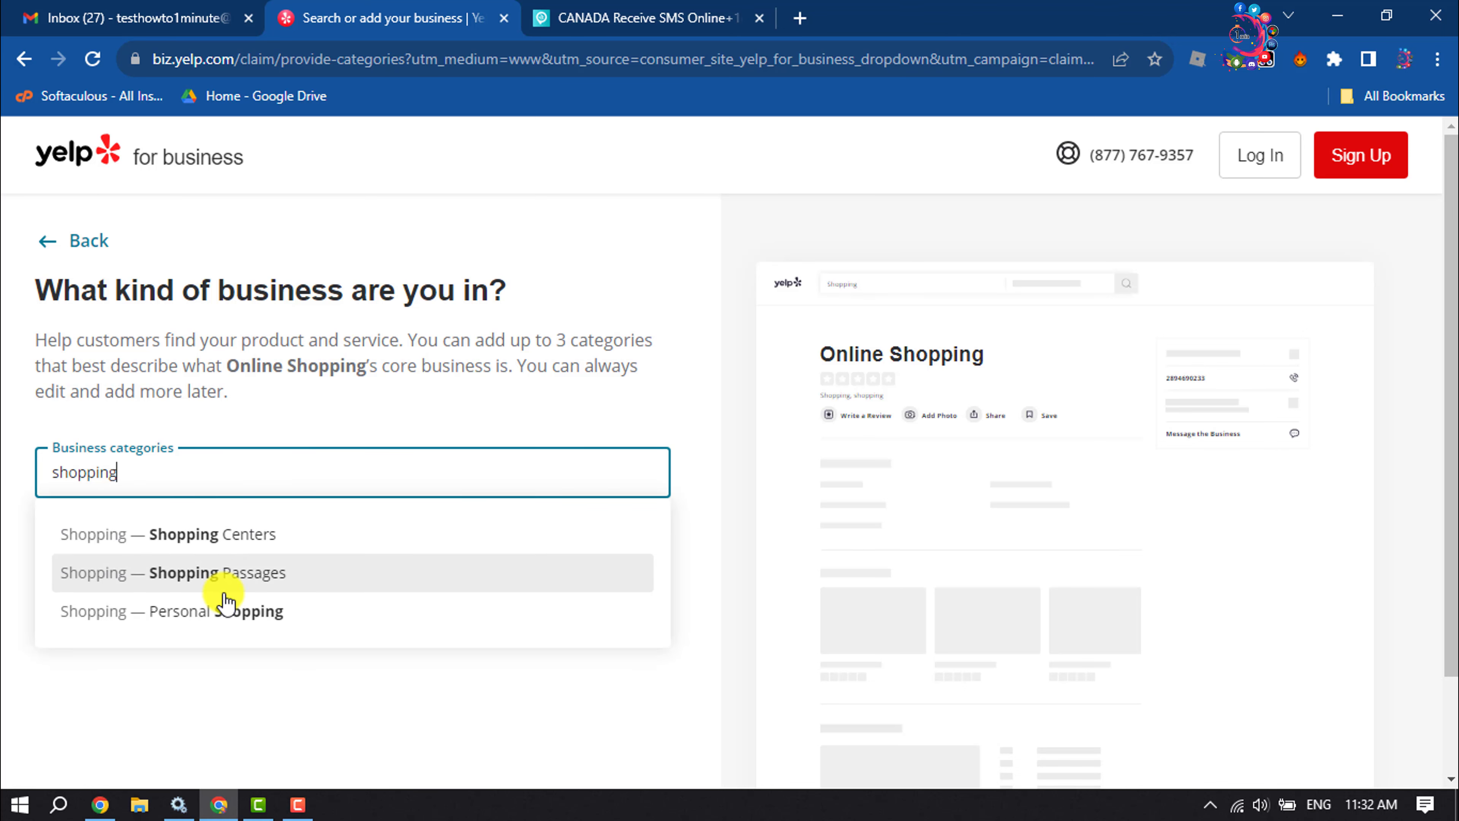
click(225, 575)
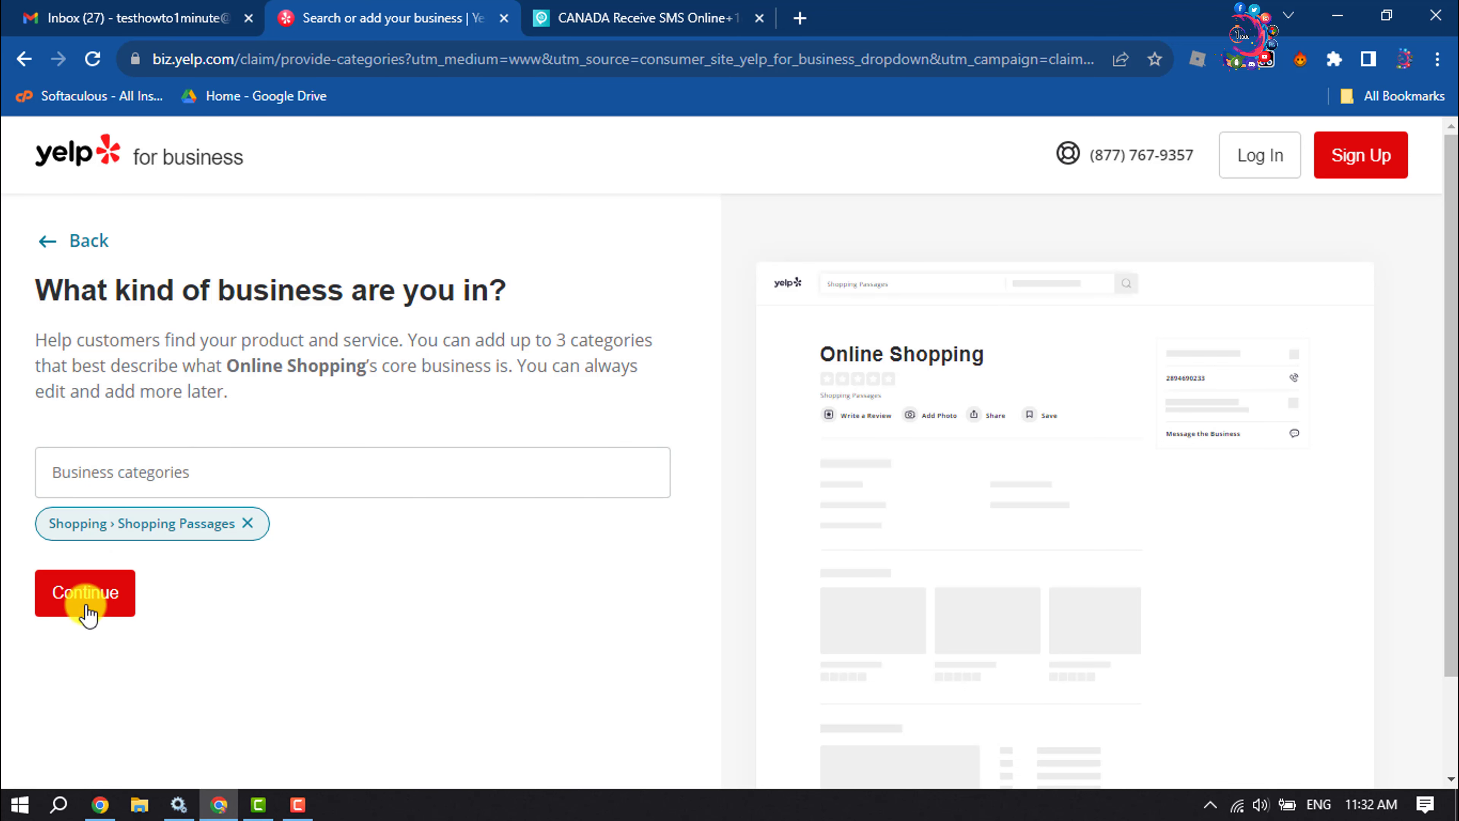
click(99, 596)
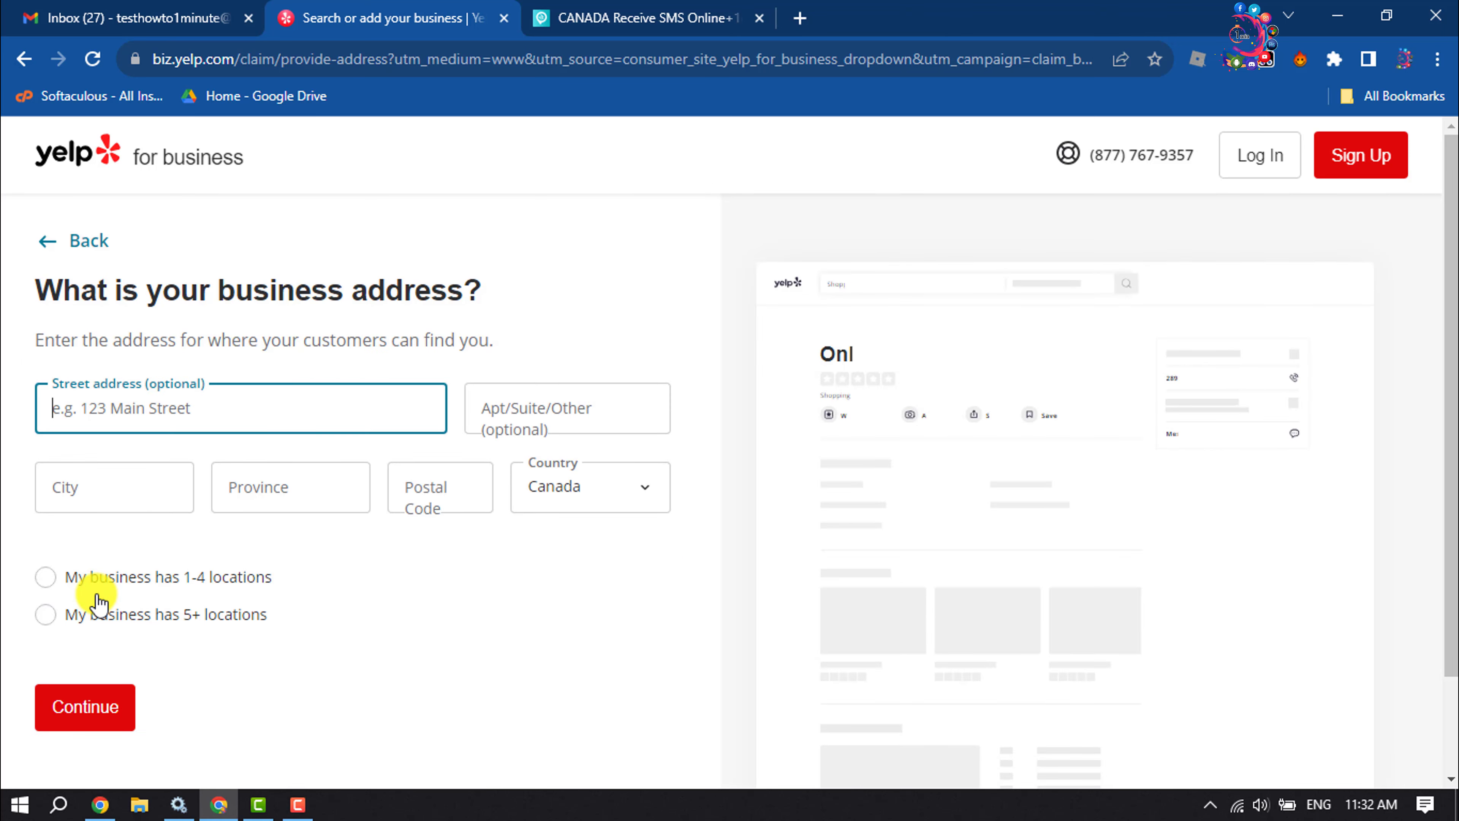
- Enter California as the city in the business address form
click(115, 421)
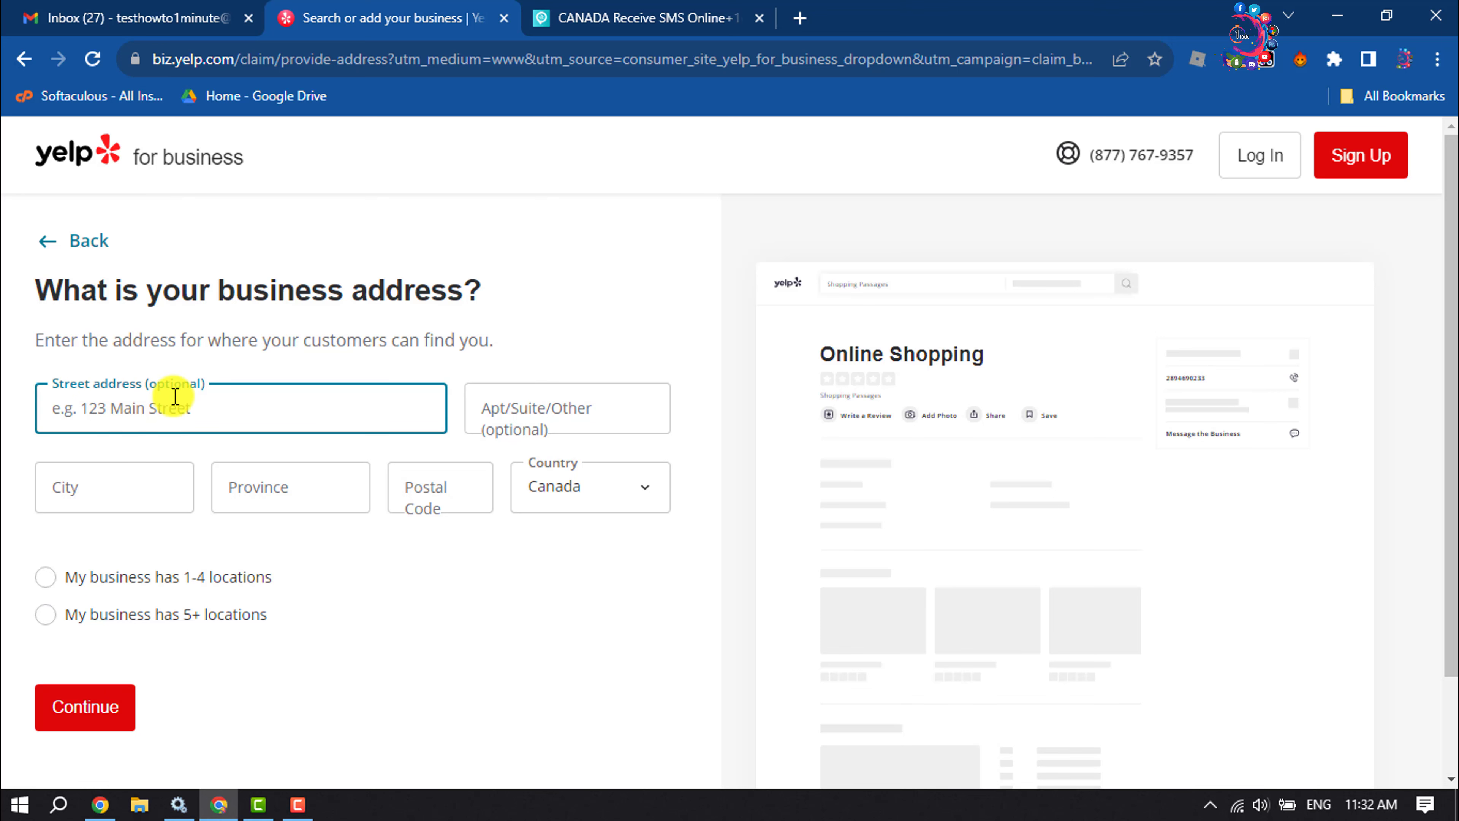
click(504, 402)
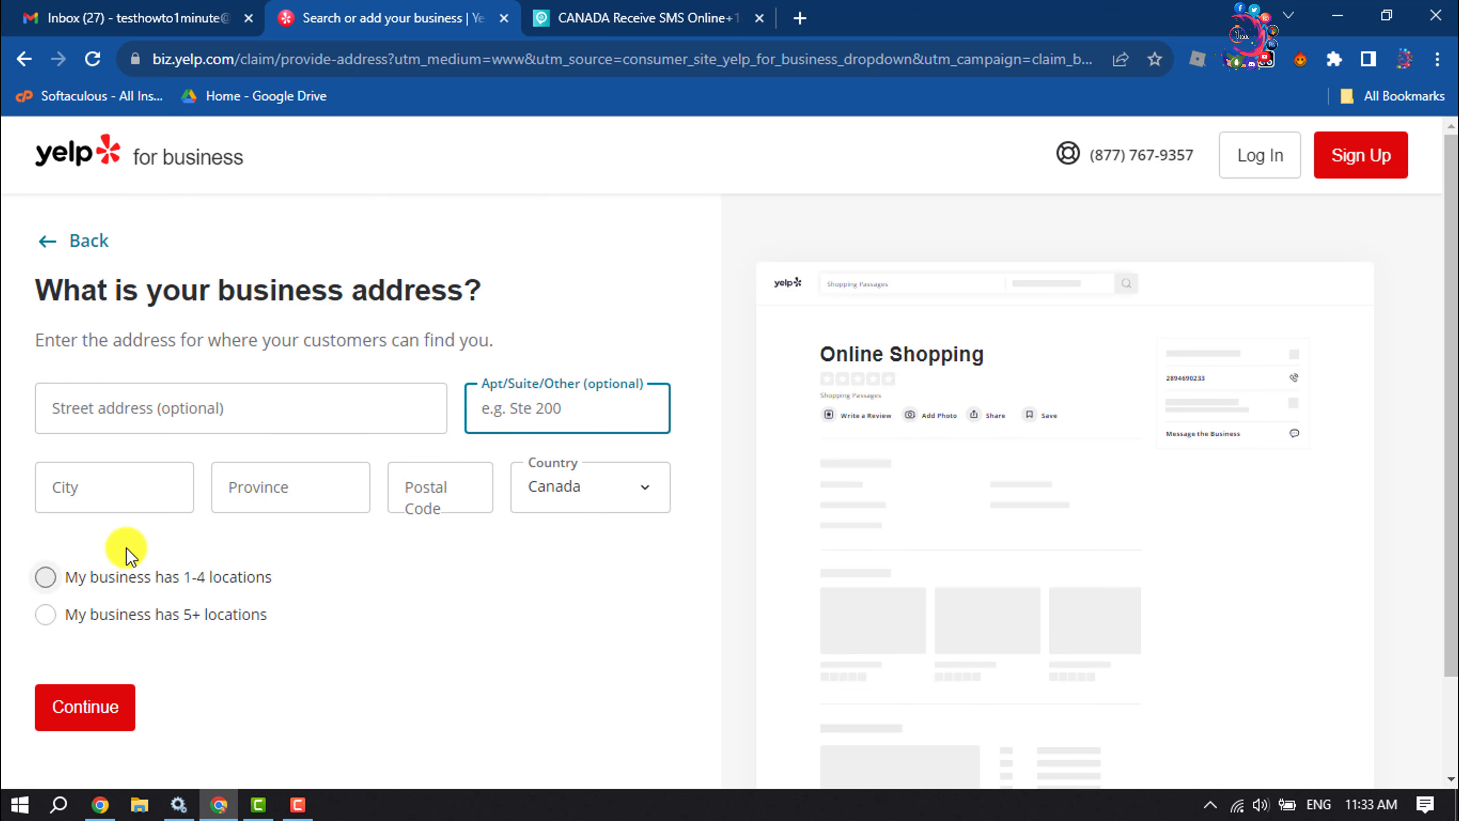
click(136, 489)
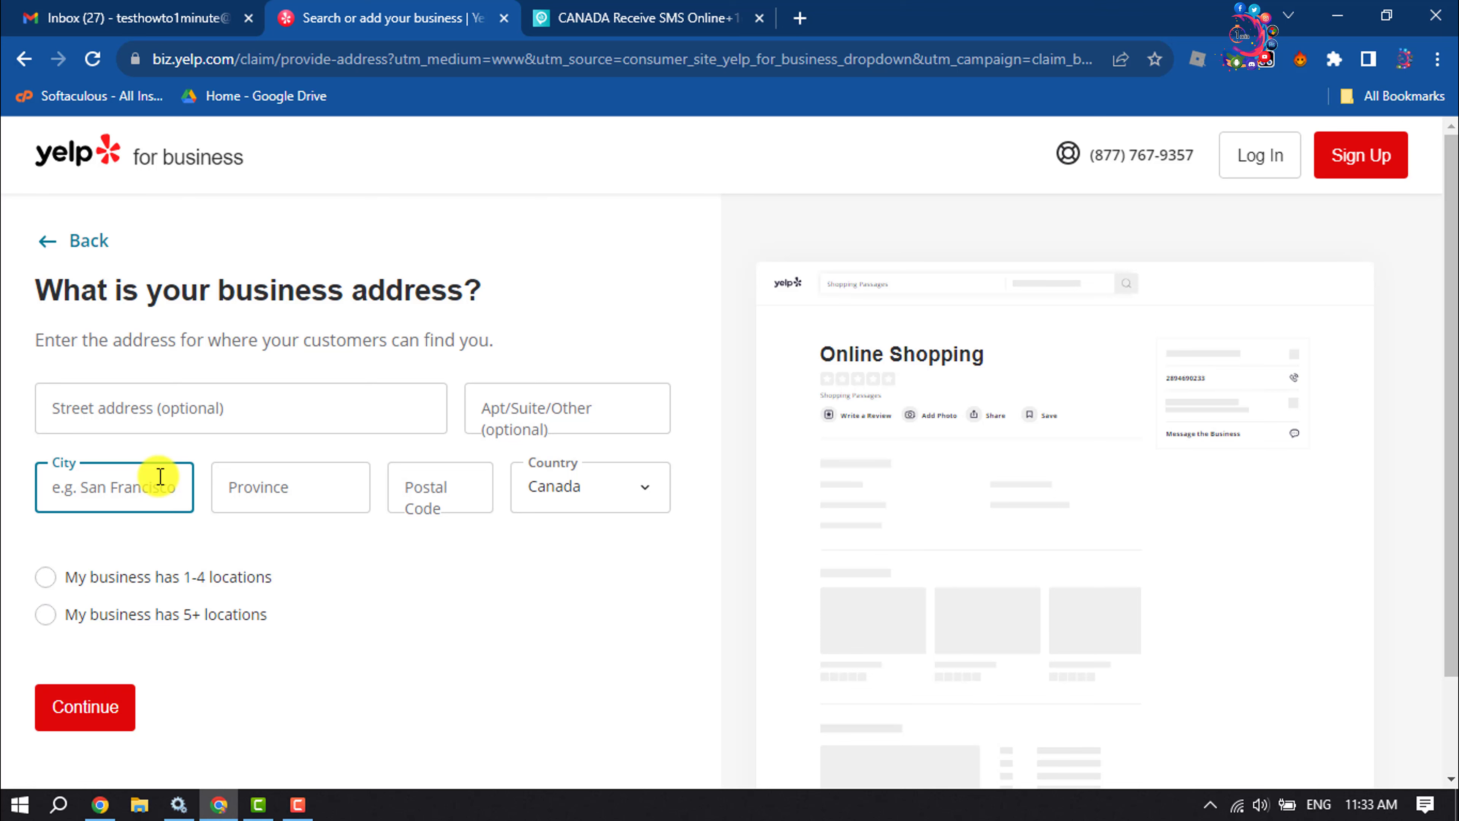
text(Calif)
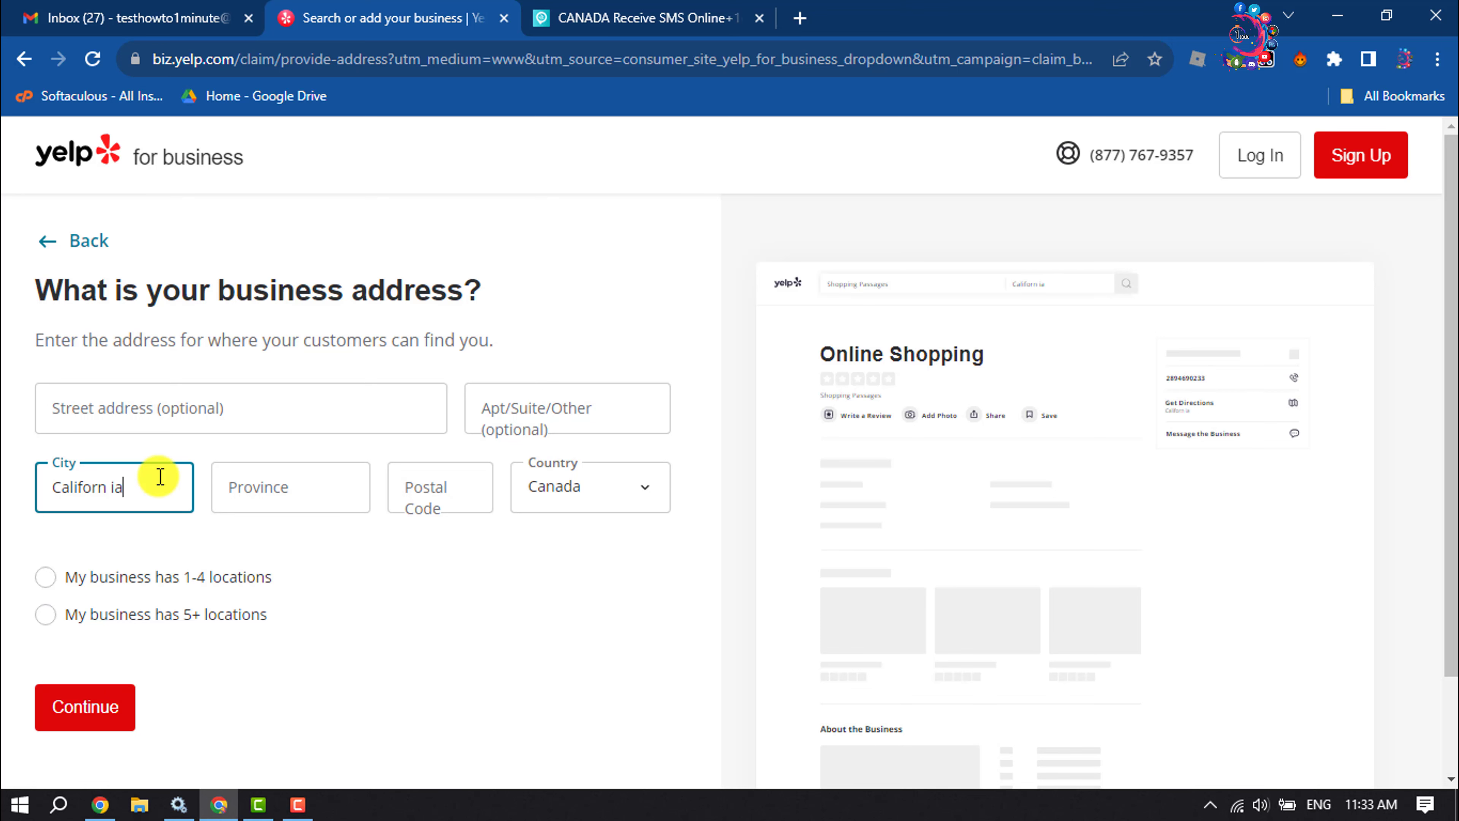
text(ornia)
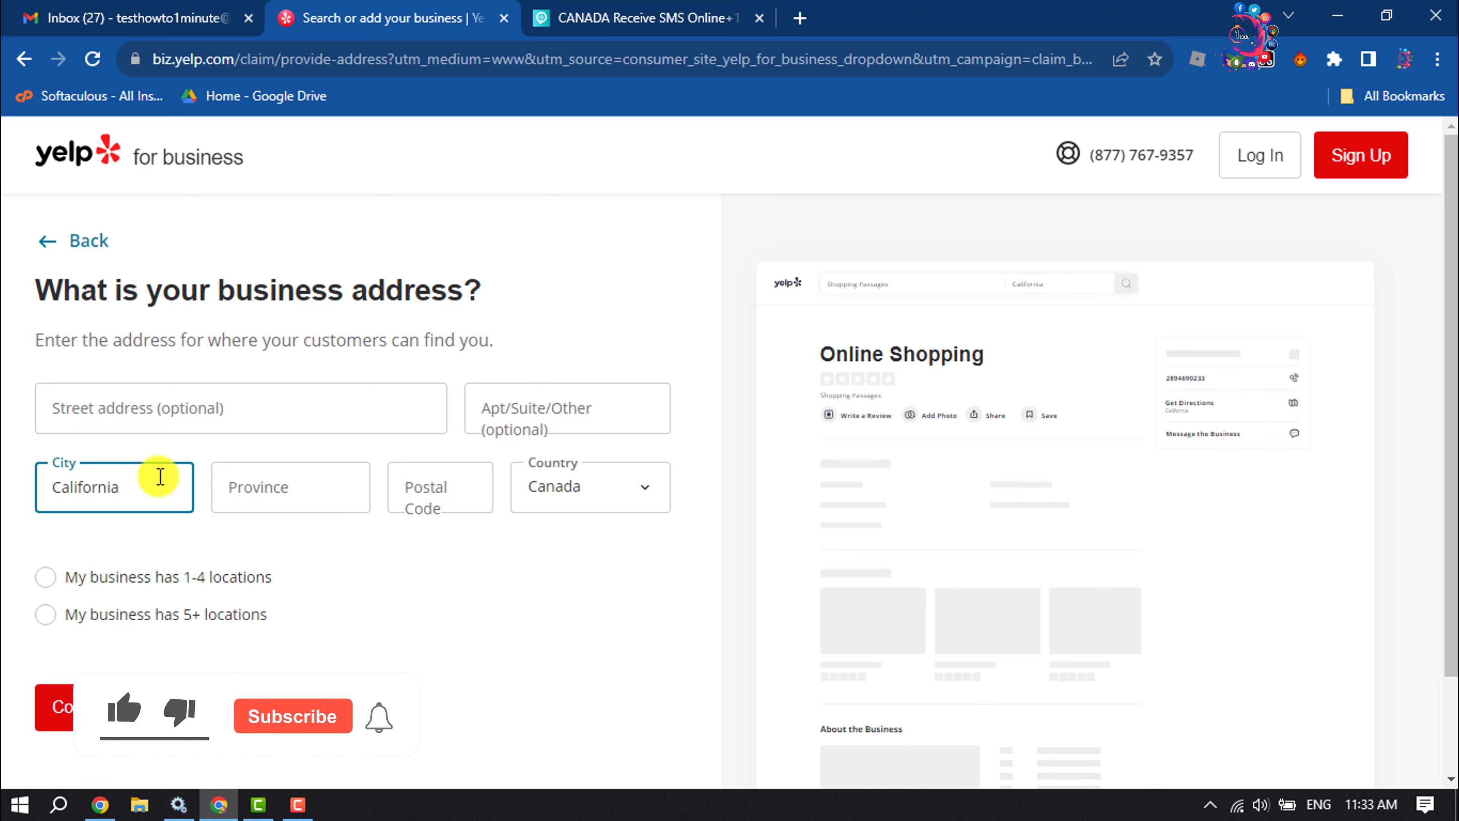
- Set province New Brunswick, postal code 00017, country Canada, 1-4 locations, and continue
click(289, 513)
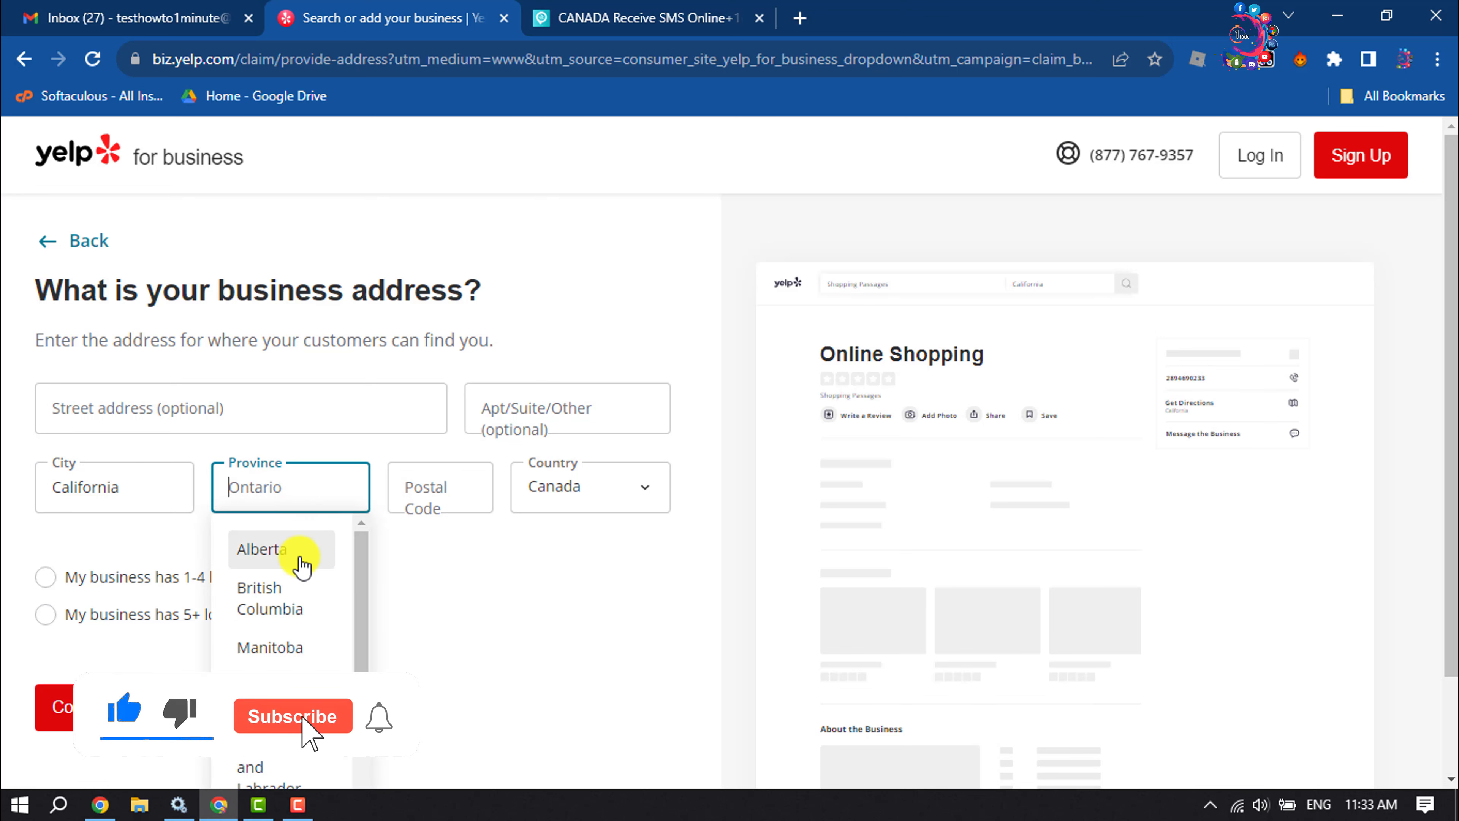
scroll(313, 649, down, 5)
scroll(315, 644, up, 4)
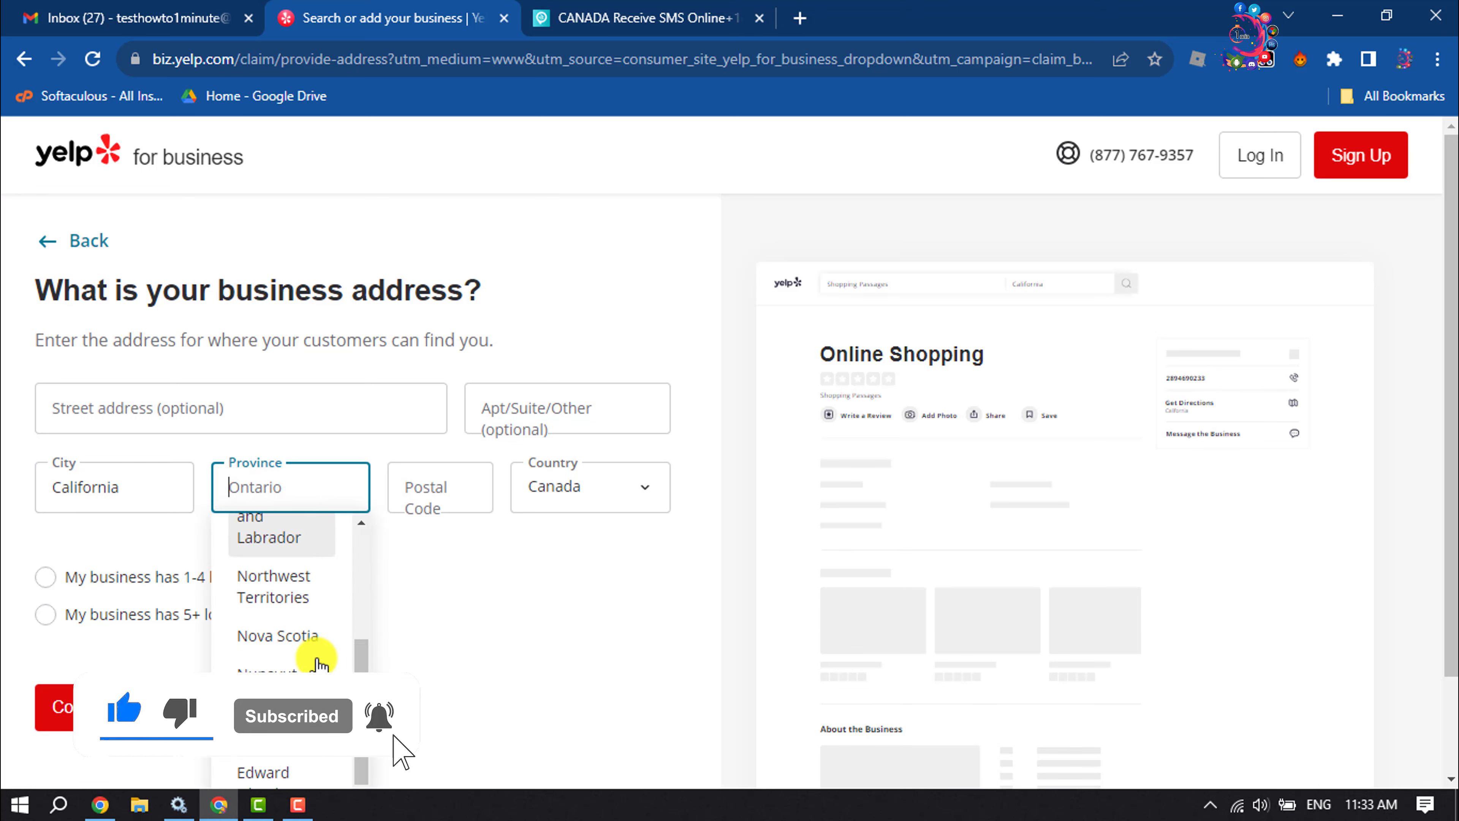
click(268, 601)
click(457, 489)
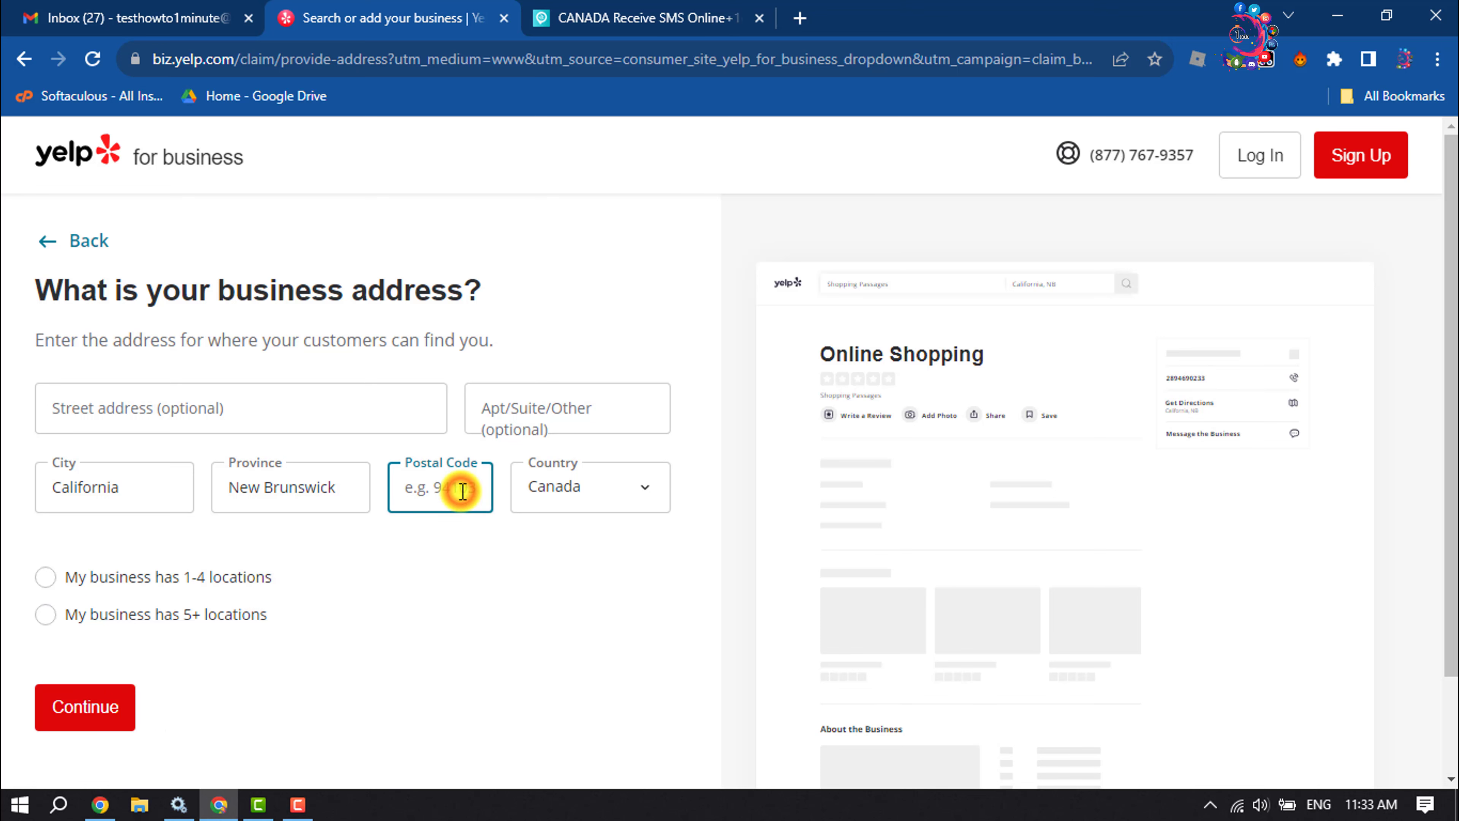
text(00017)
click(592, 488)
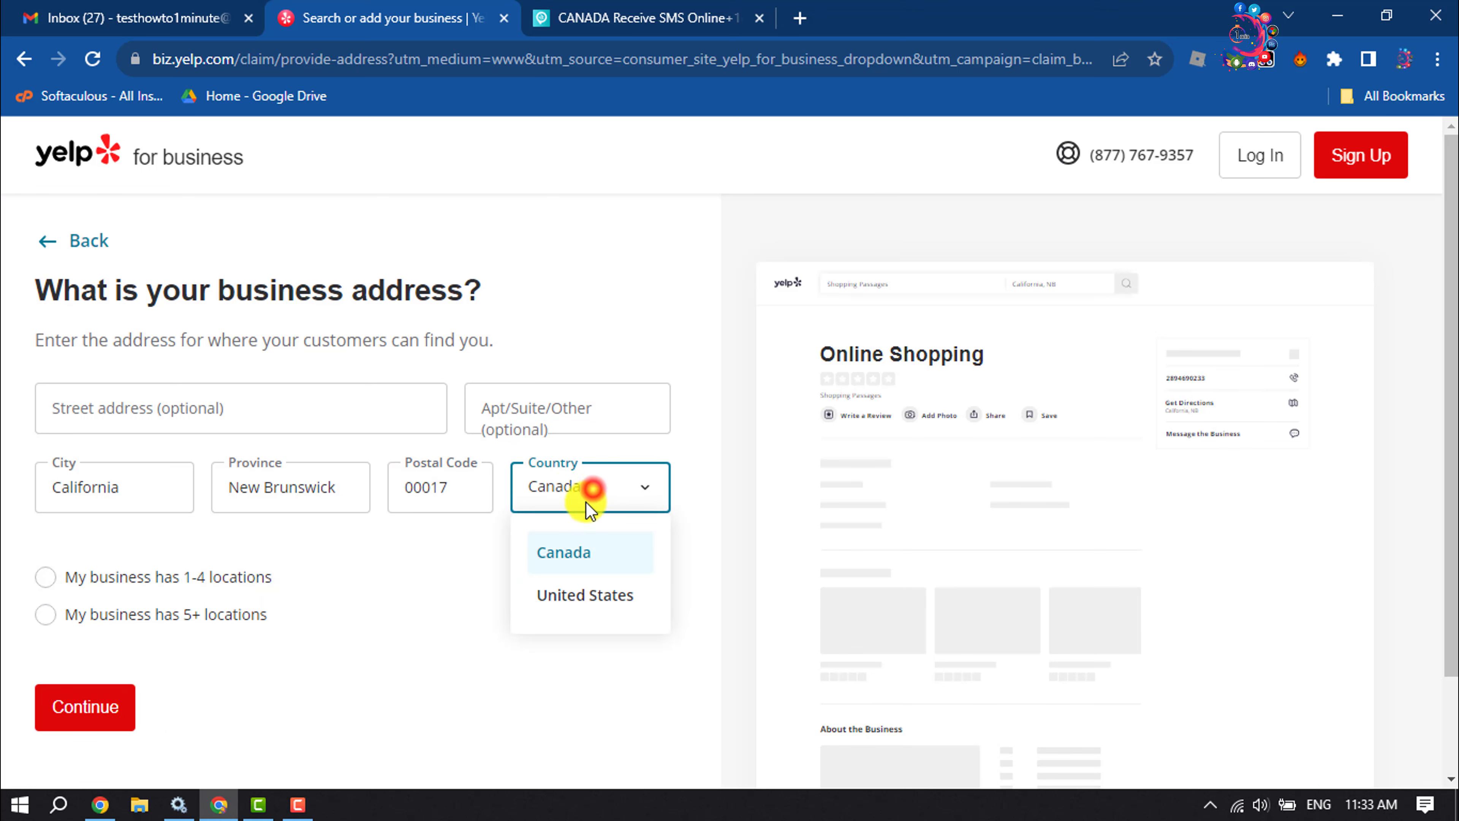
scroll(144, 499, down, 2)
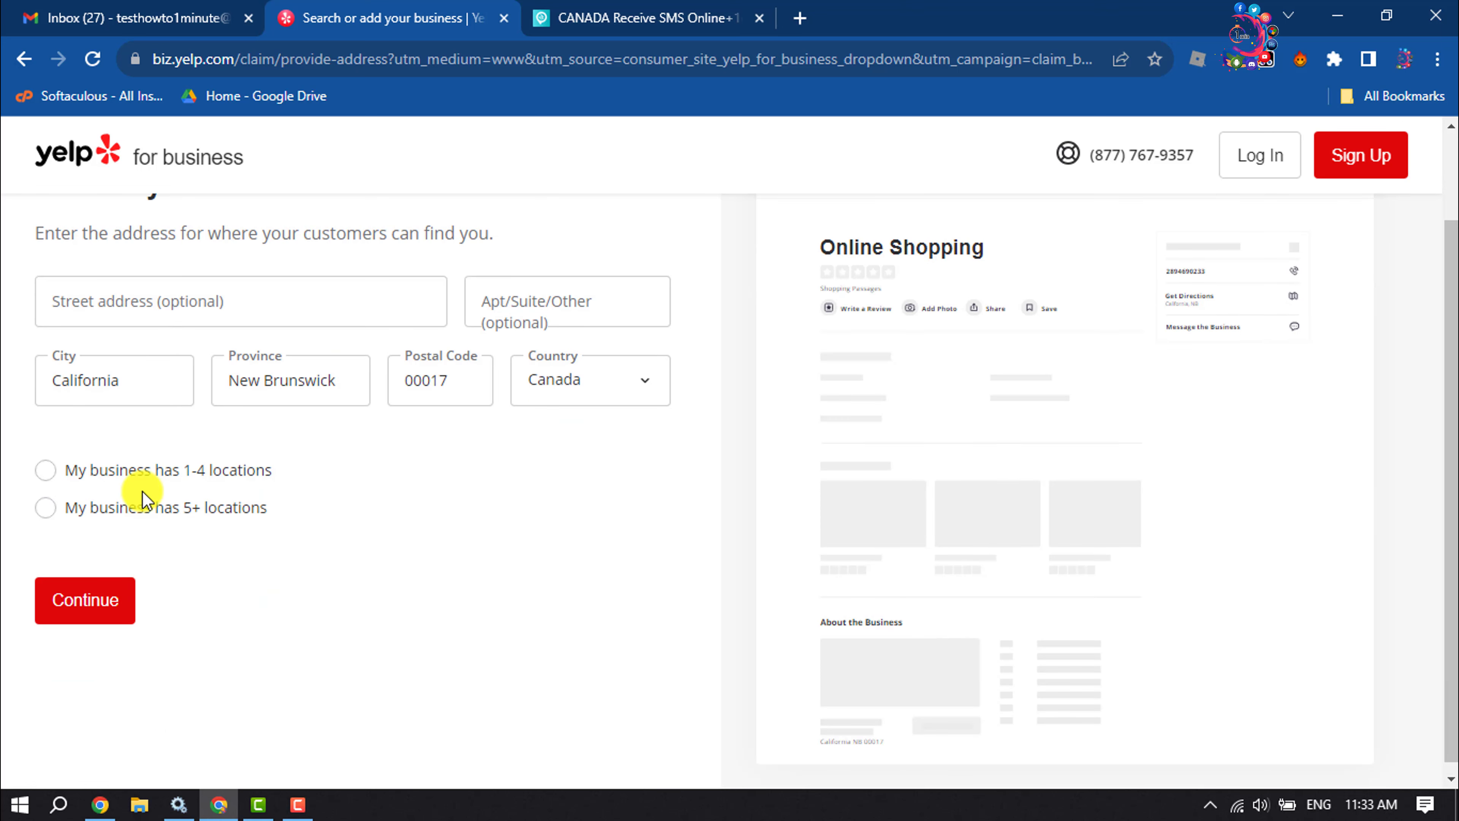
click(69, 470)
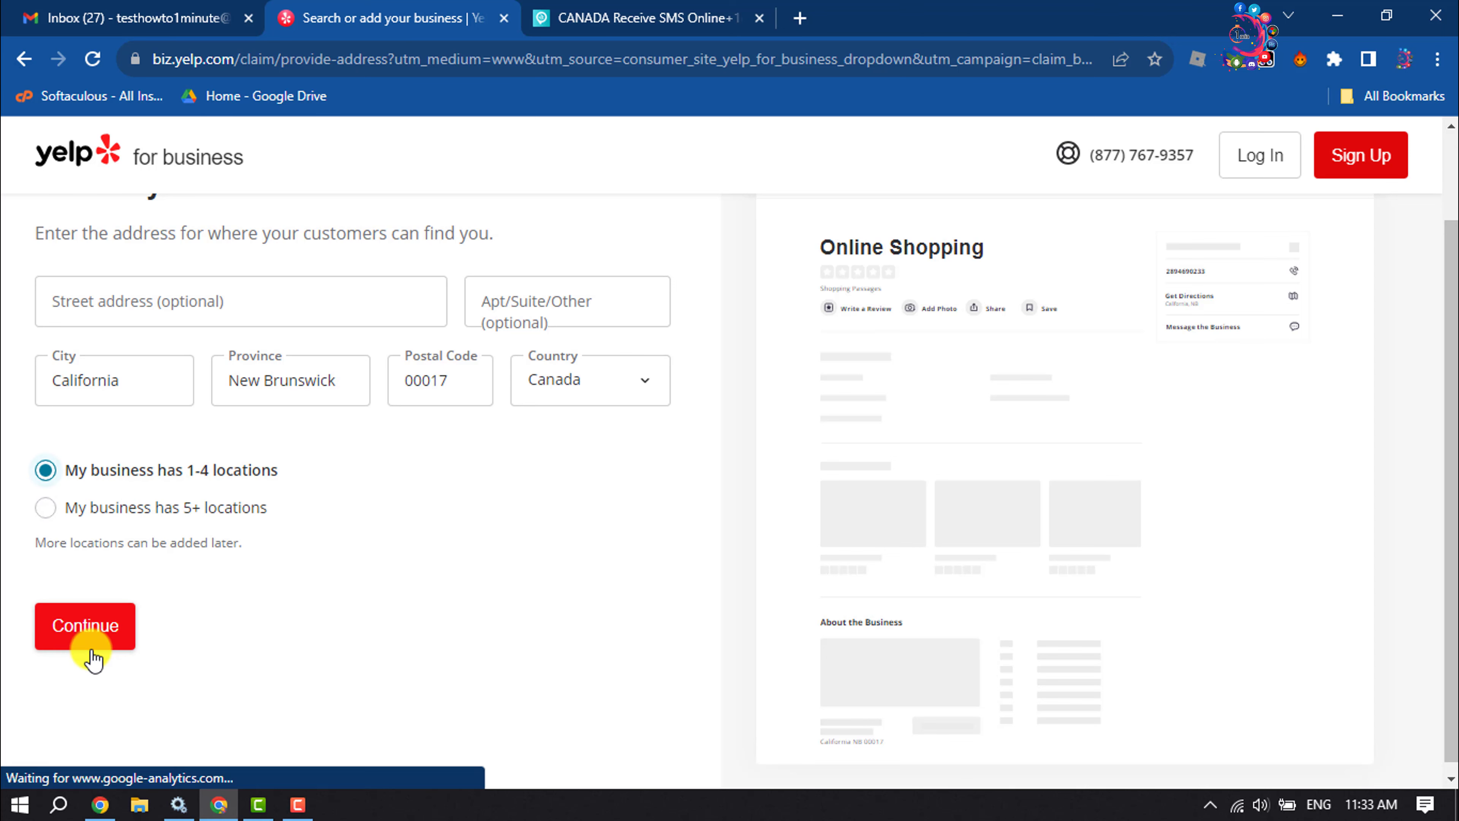
click(117, 614)
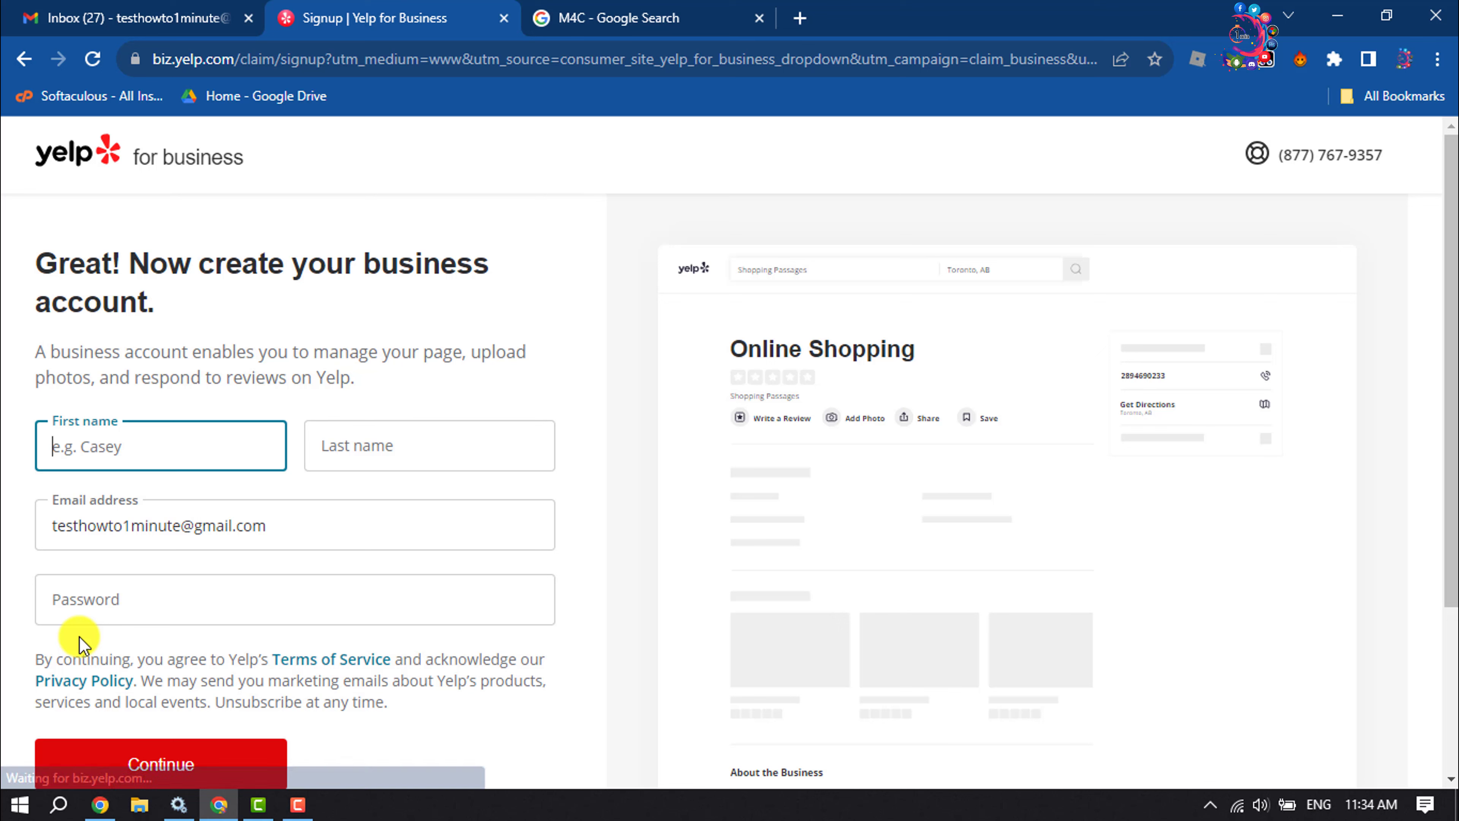
- Autofill the owner's name and e-mail, enter an account password, and create the account
click(138, 446)
click(166, 504)
click(363, 446)
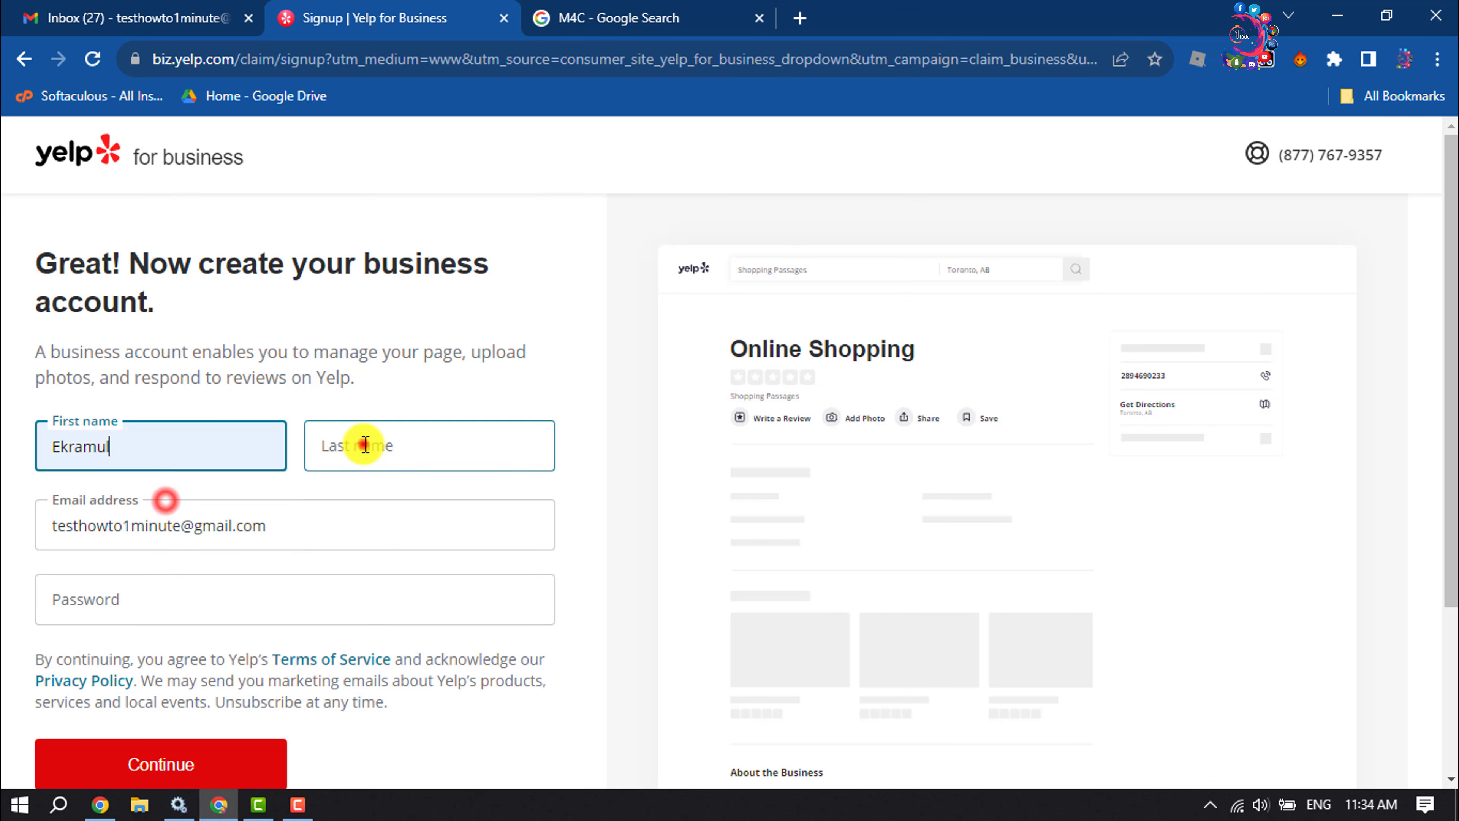
click(466, 507)
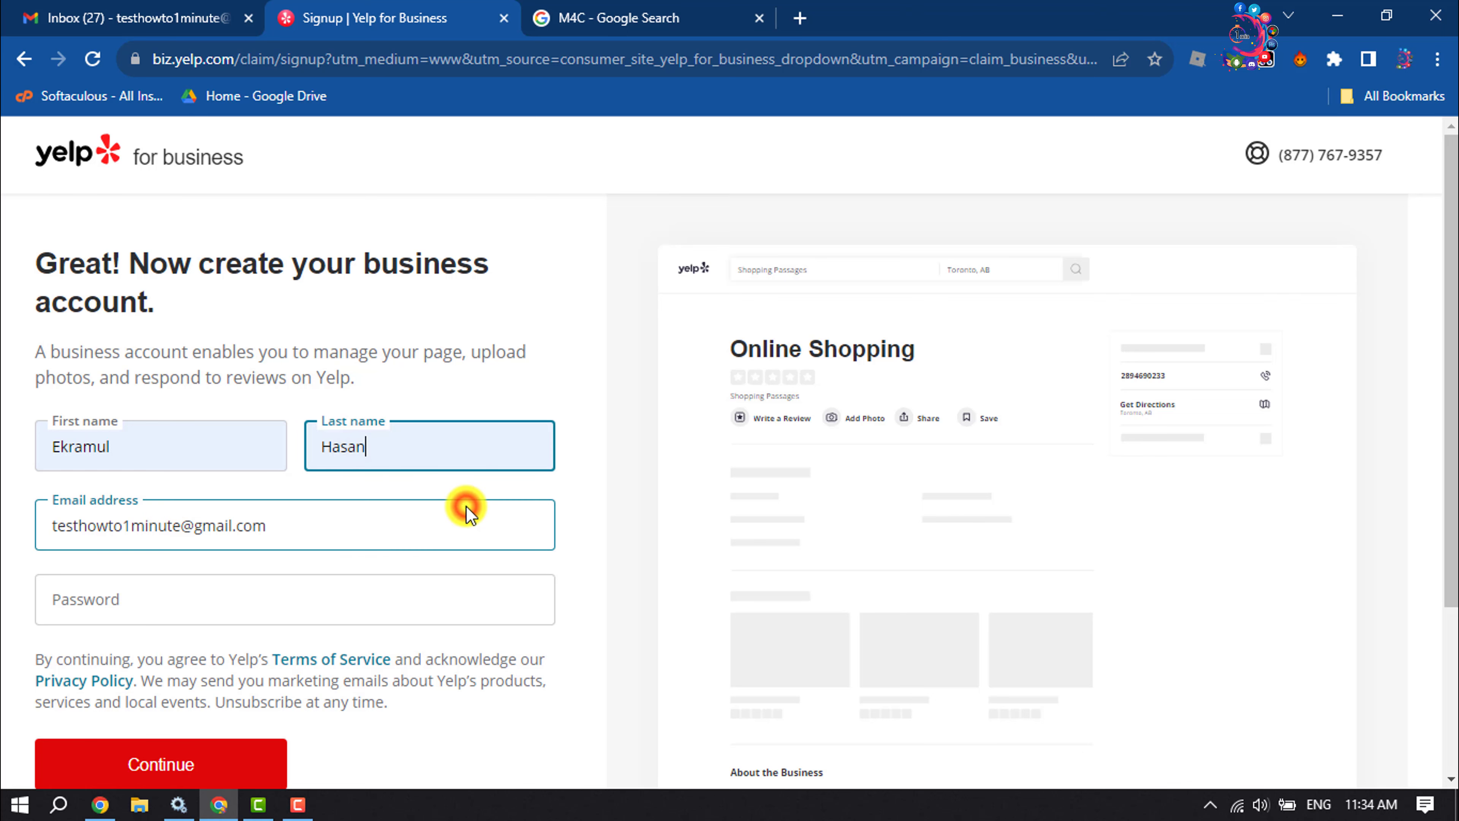
click(252, 537)
scroll(242, 546, down, 2)
click(267, 495)
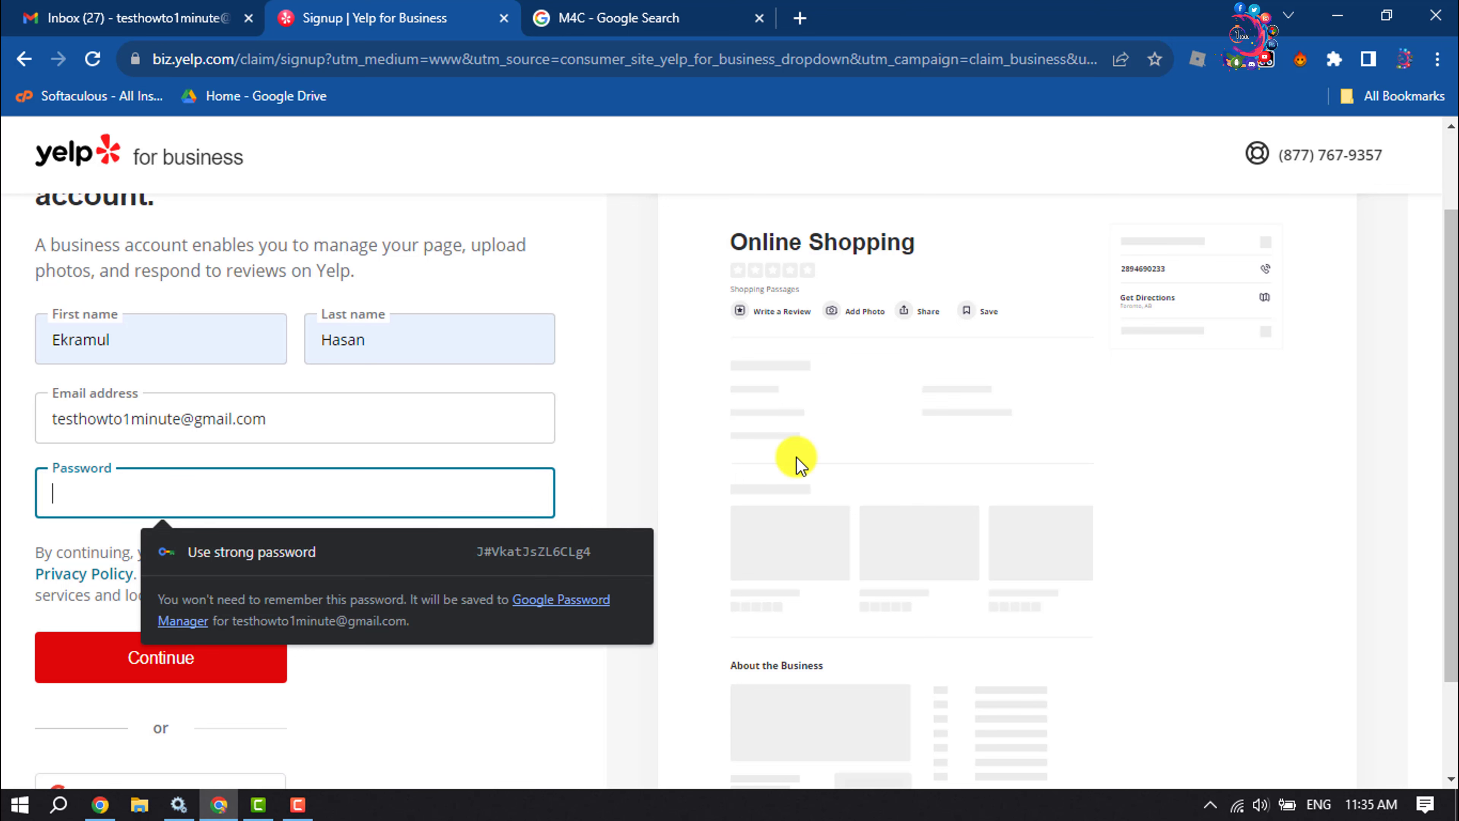
text(•••••••••)
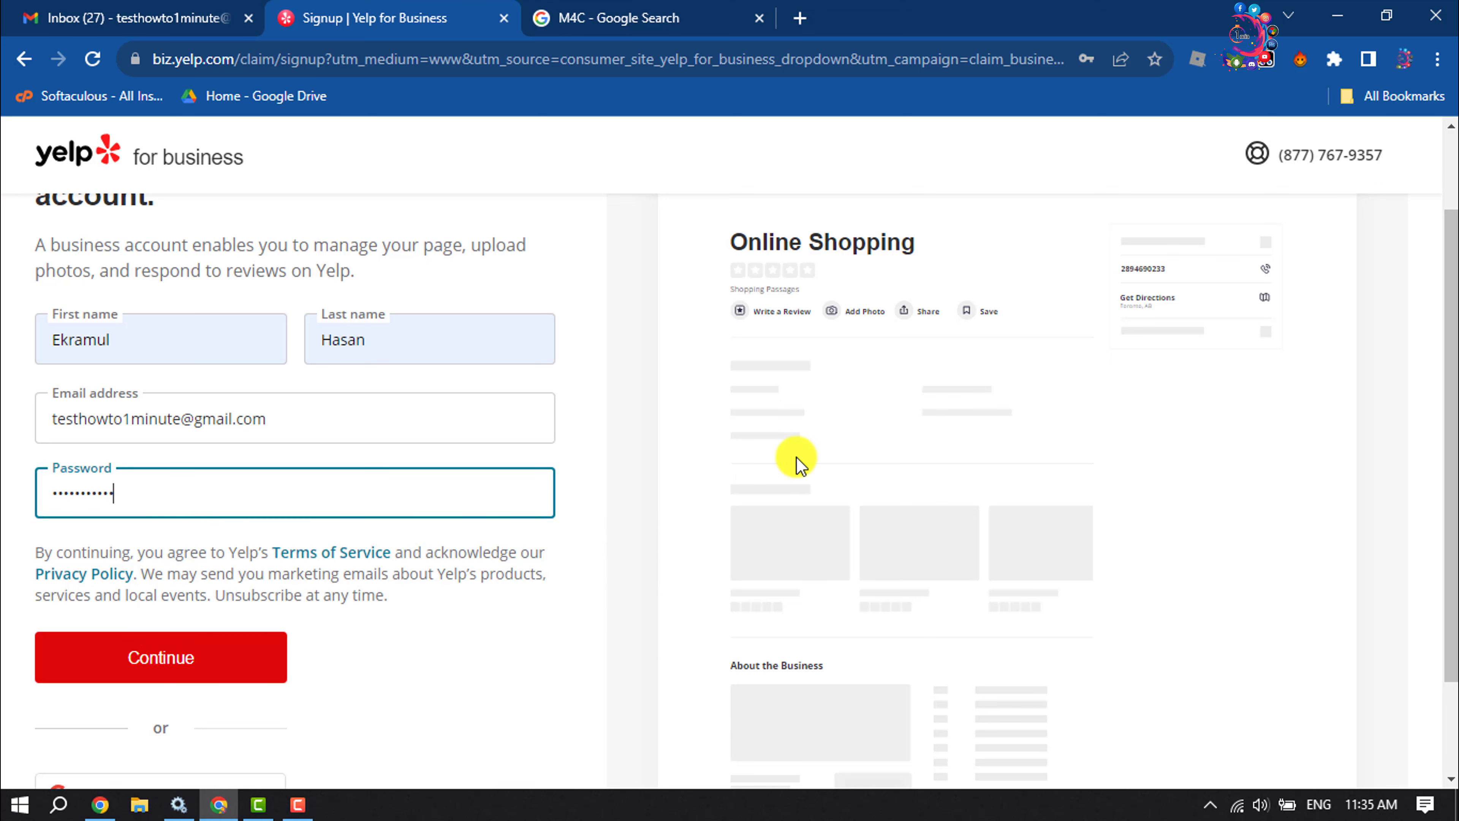
text(•)
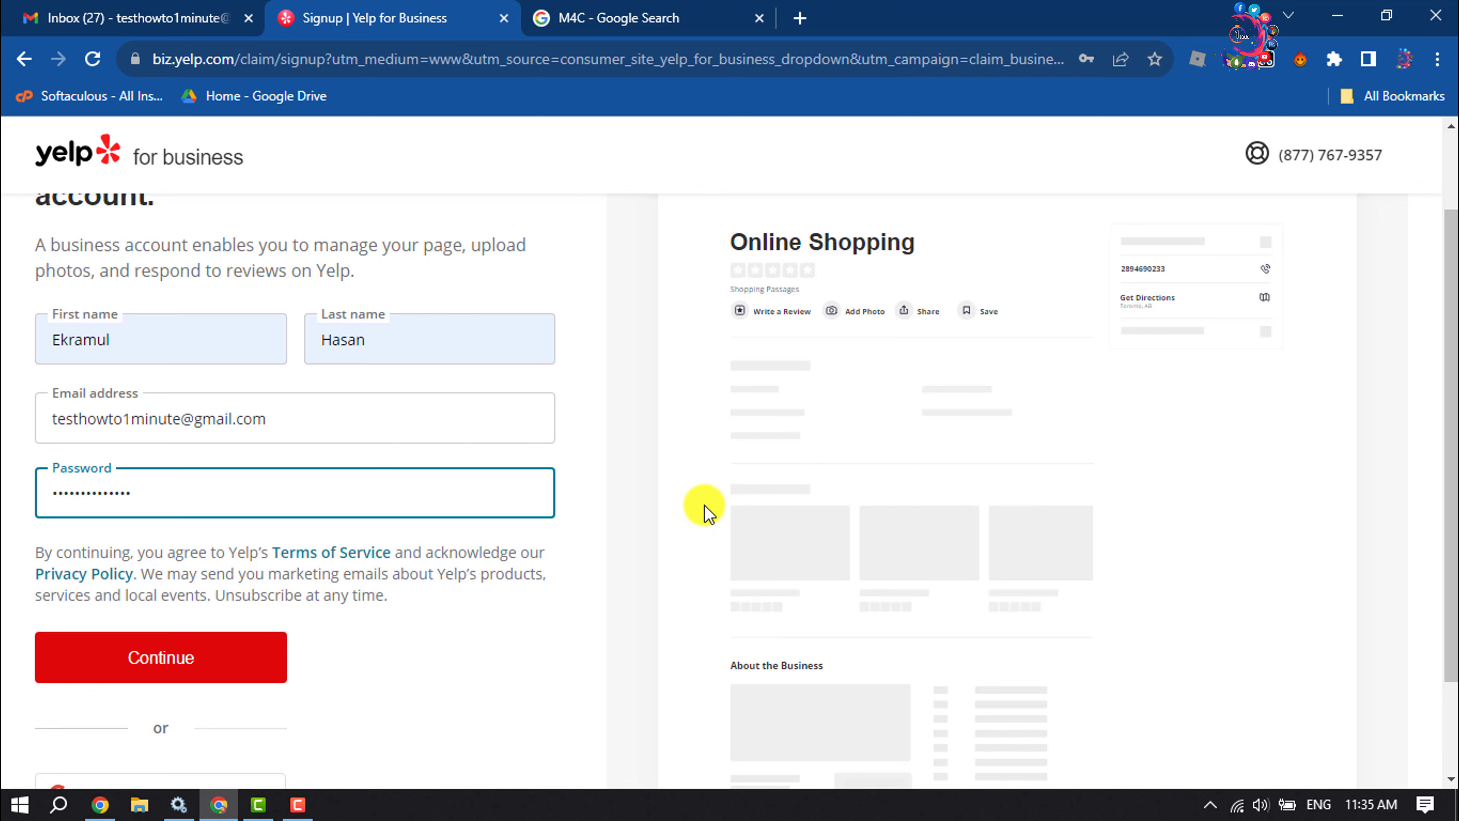
click(242, 677)
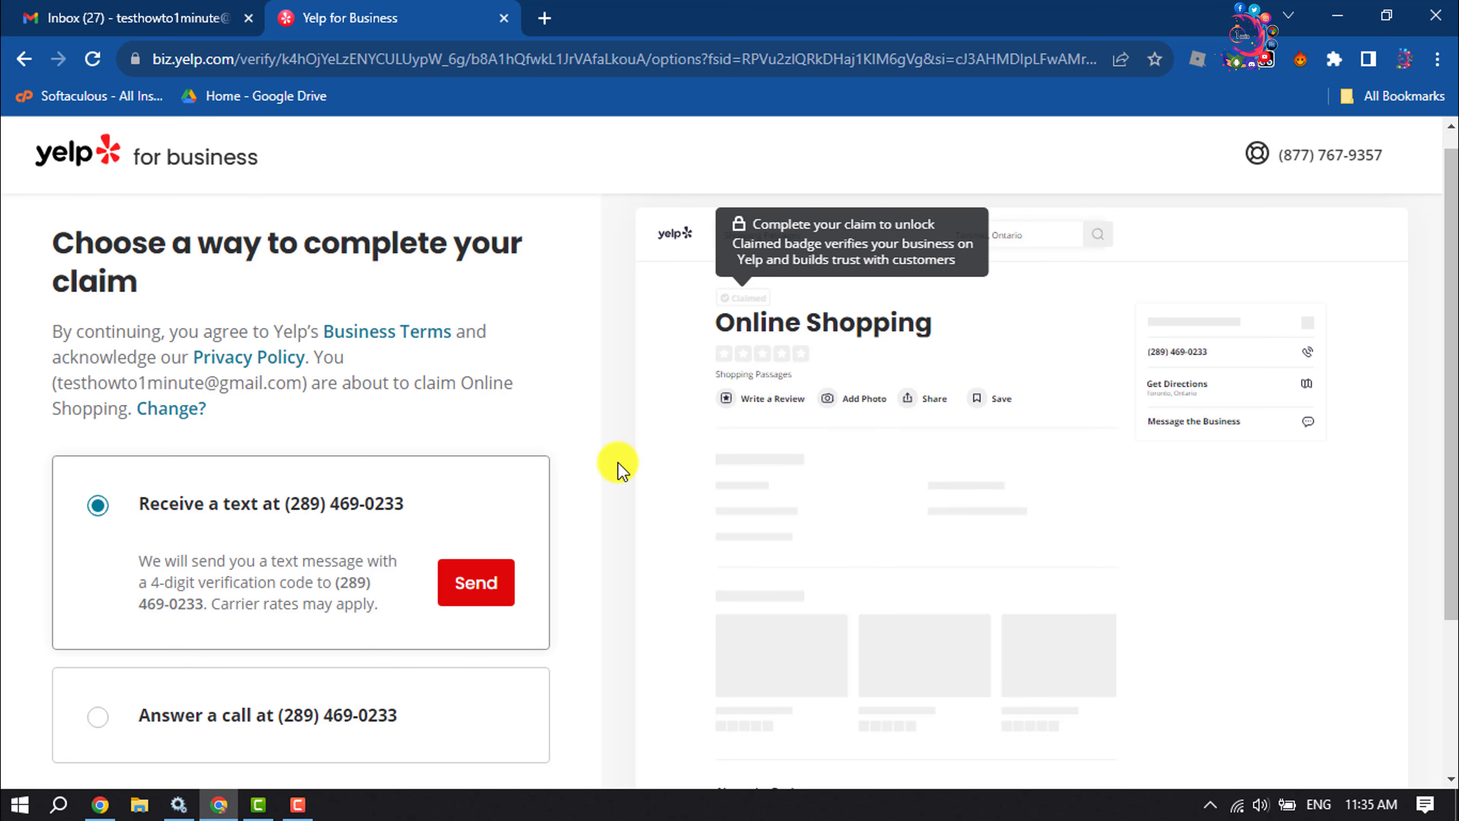
- Choose text-message verification instead of a phone call and send the code
scroll(299, 432, down, 3)
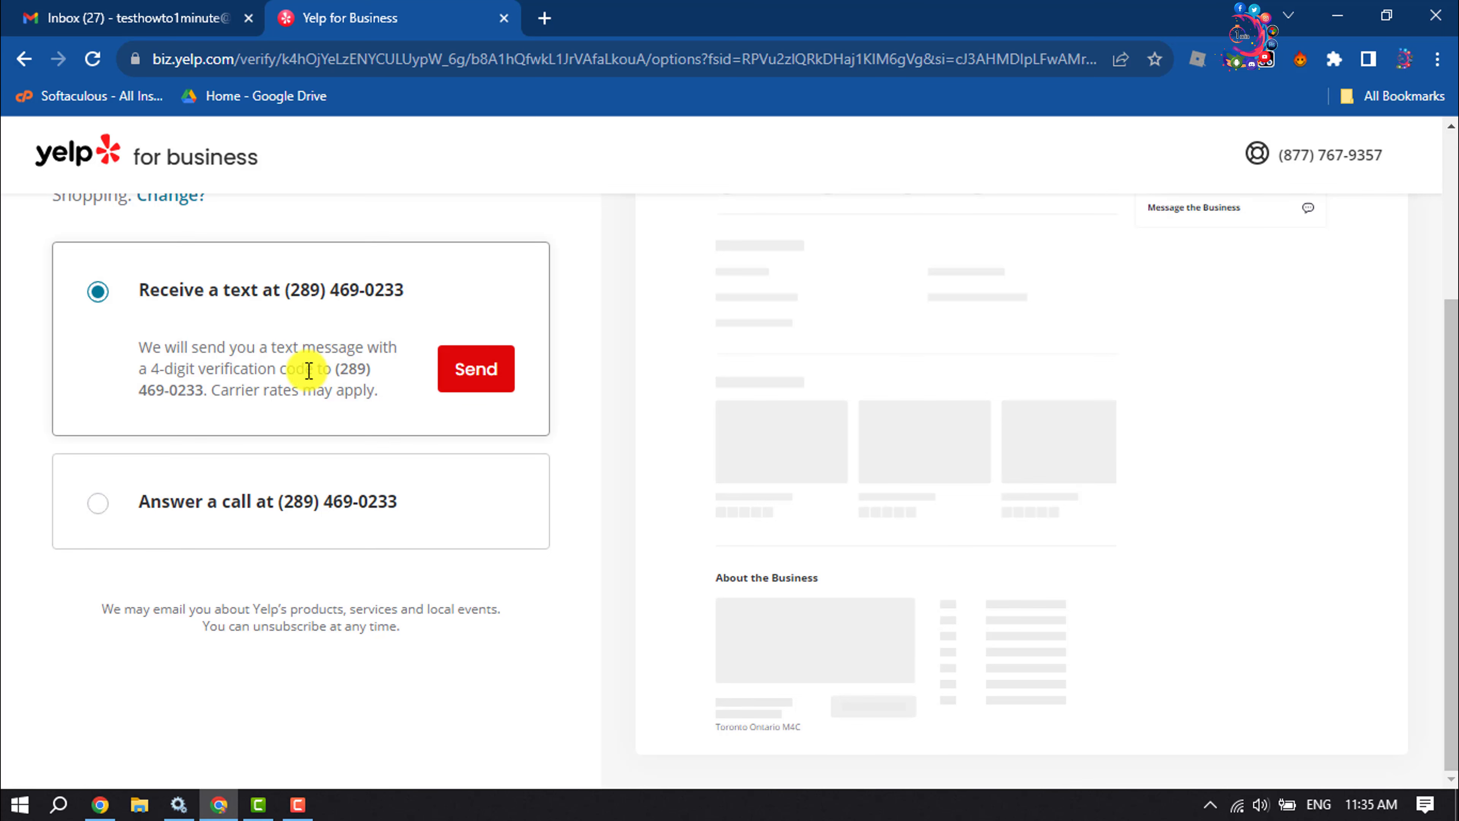
click(93, 508)
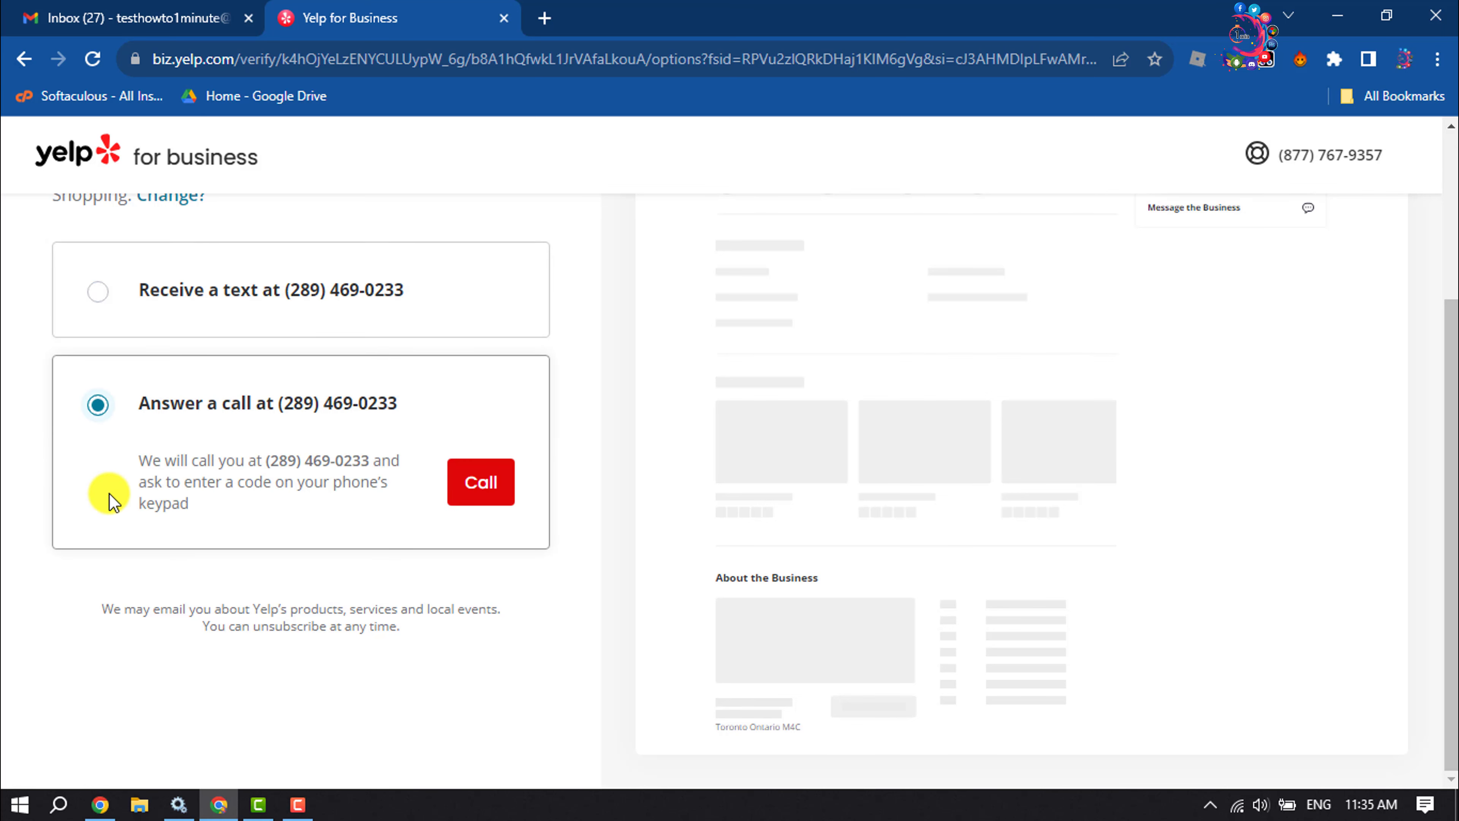
scroll(107, 449, up, 2)
click(100, 412)
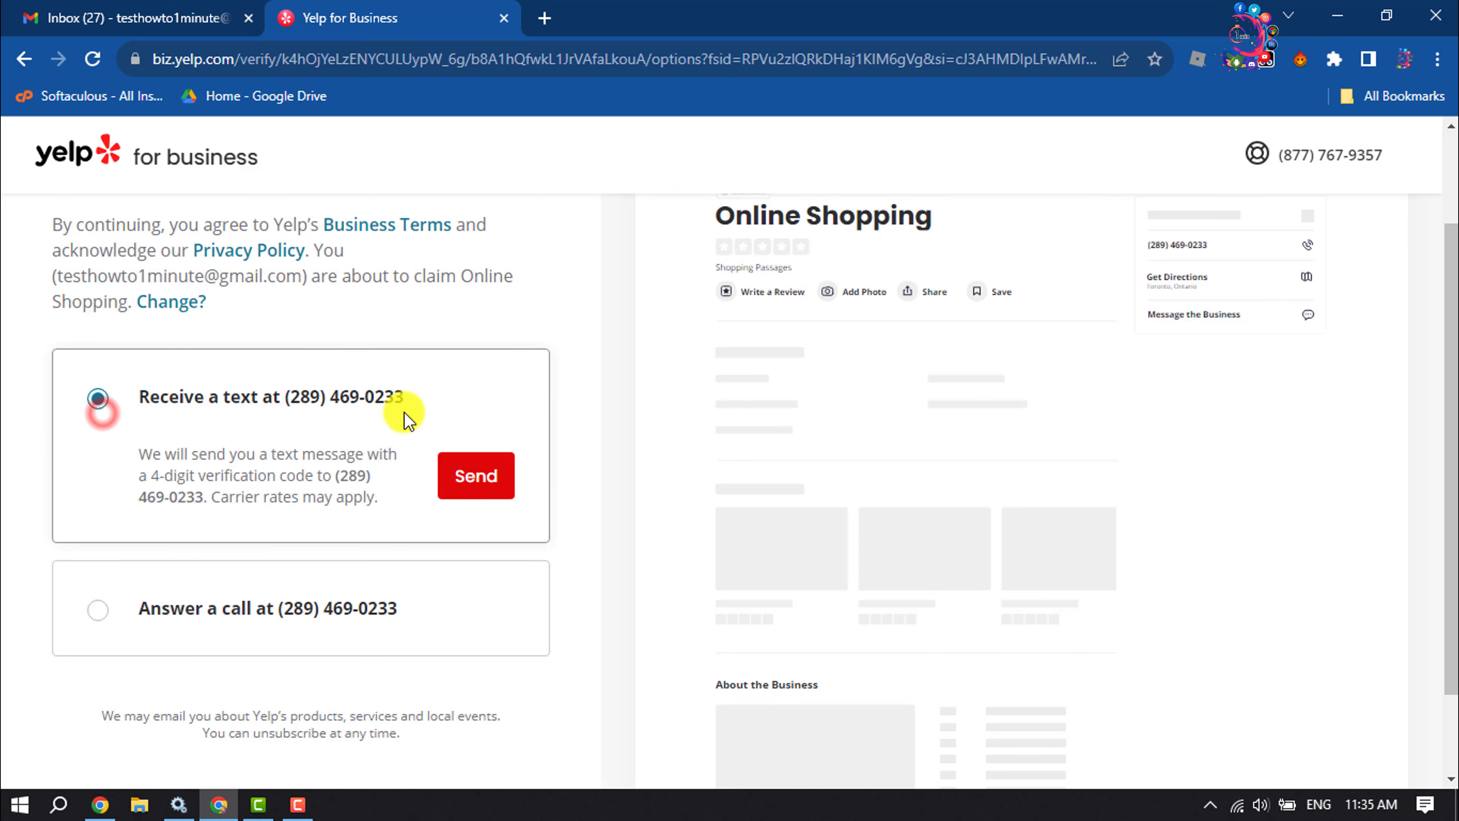
click(470, 478)
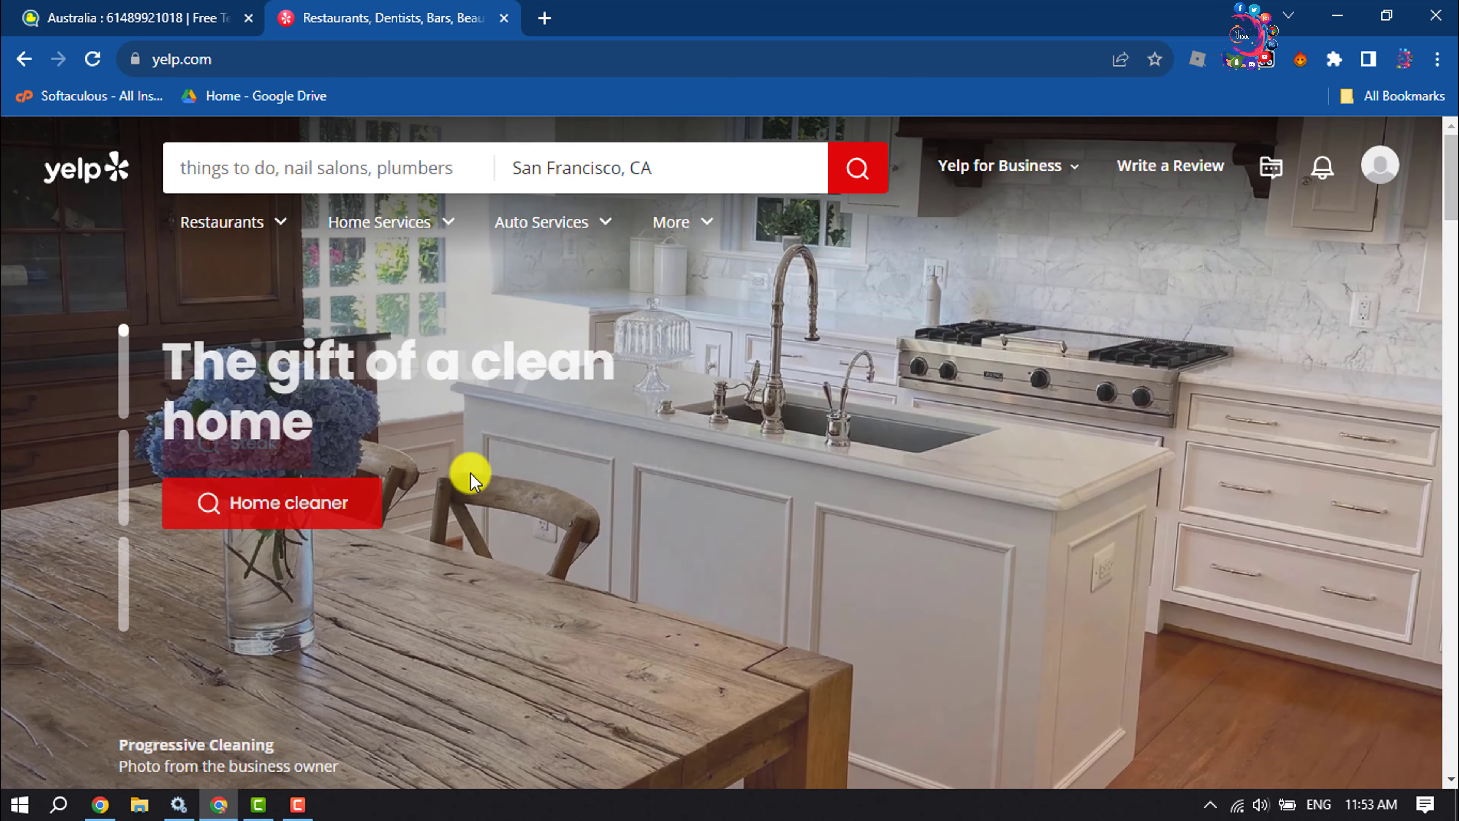